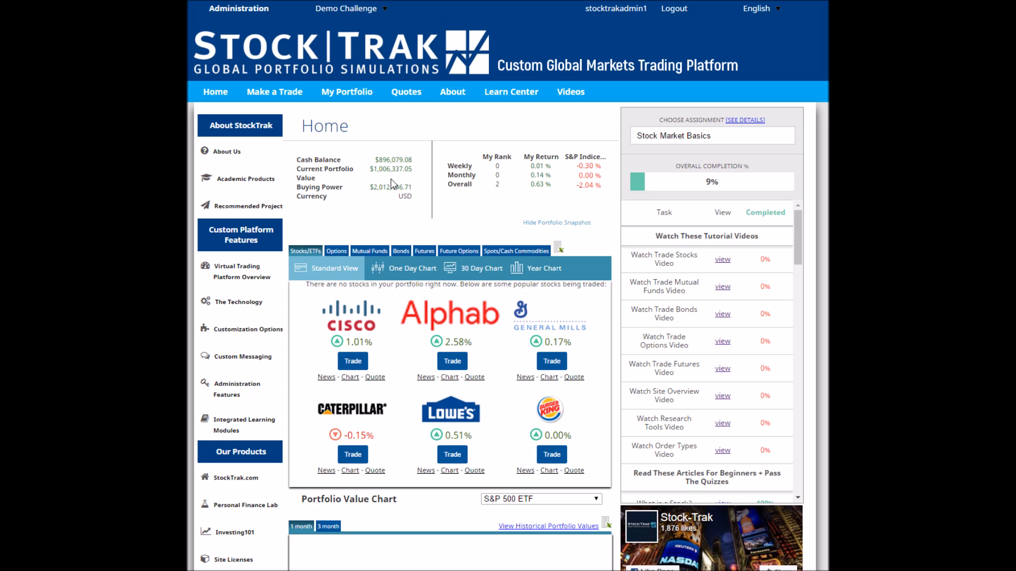
Go to Administration > Admin Resources to view the Admin Guides archive.
mouse_move(230, 13)
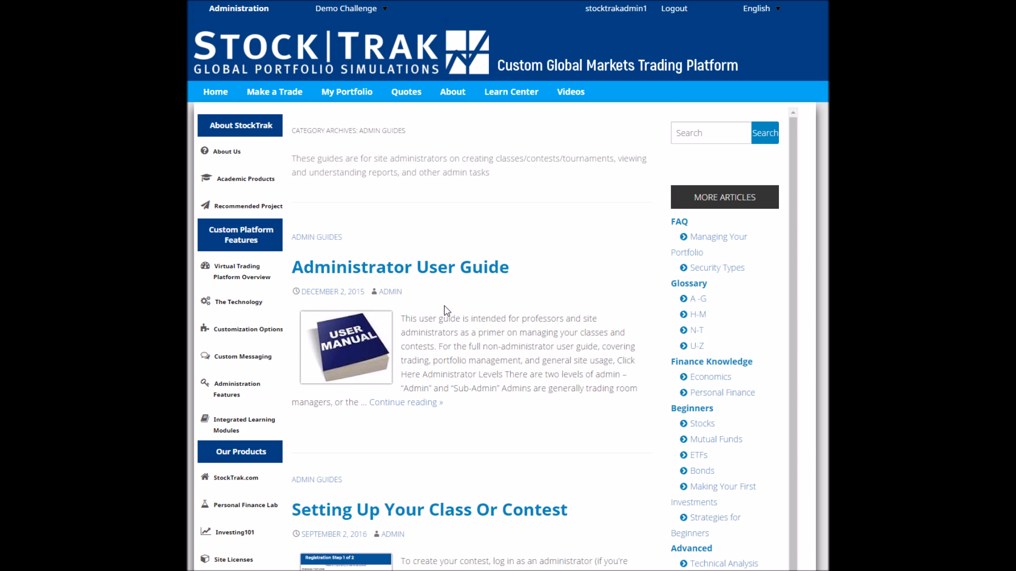
scroll(445, 310, down, 3)
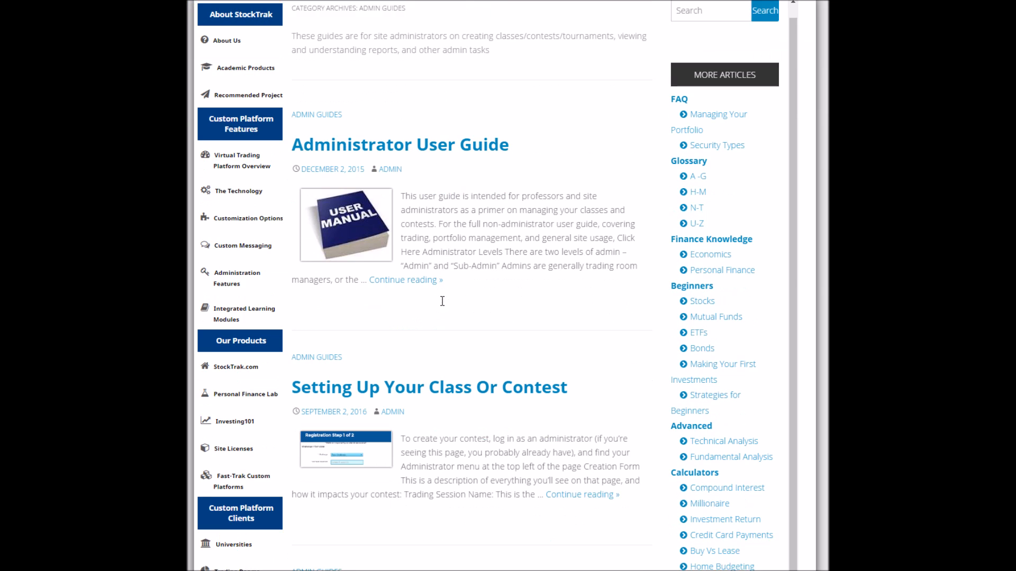
scroll(405, 343, down, 5)
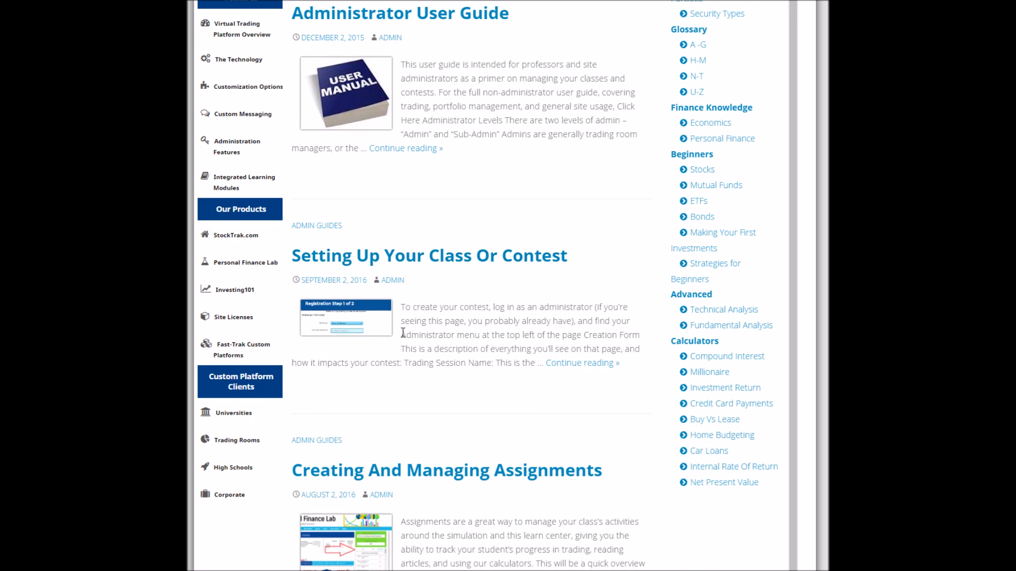
scroll(405, 343, down, 9)
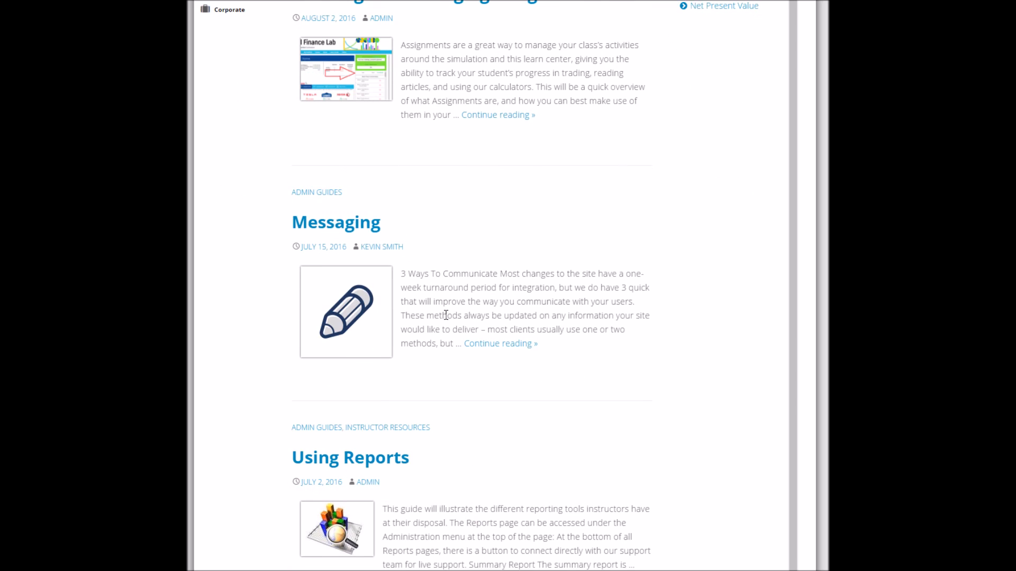
scroll(446, 310, up, 12)
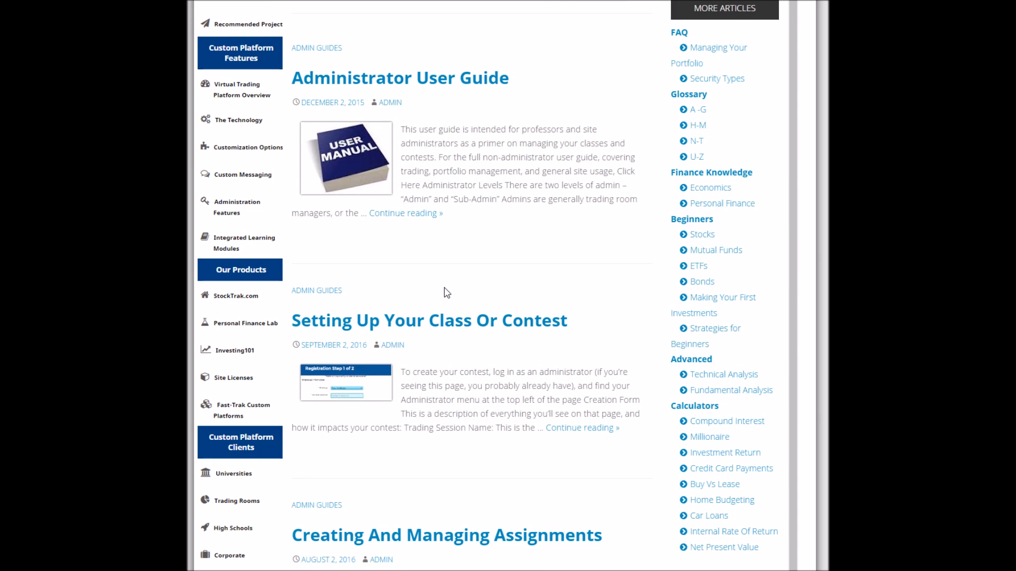
scroll(447, 293, down, 3)
scroll(447, 292, down, 9)
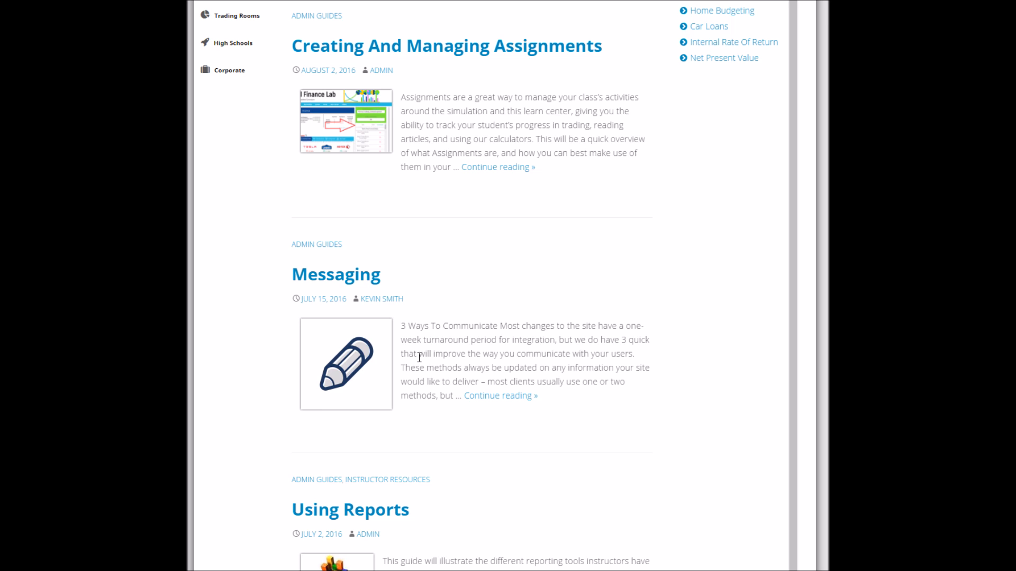
scroll(537, 358, down, 10)
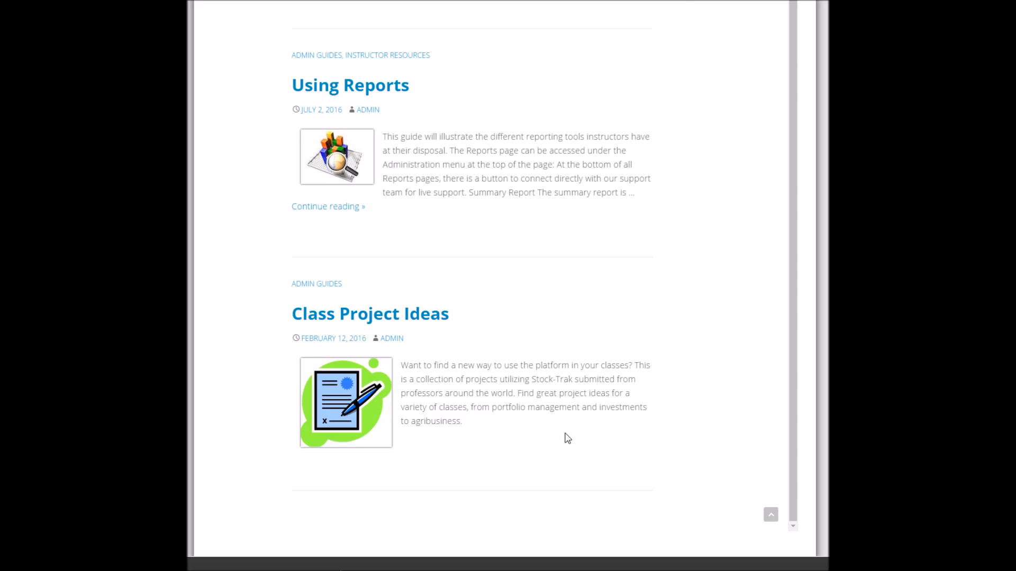
scroll(558, 440, up, 20)
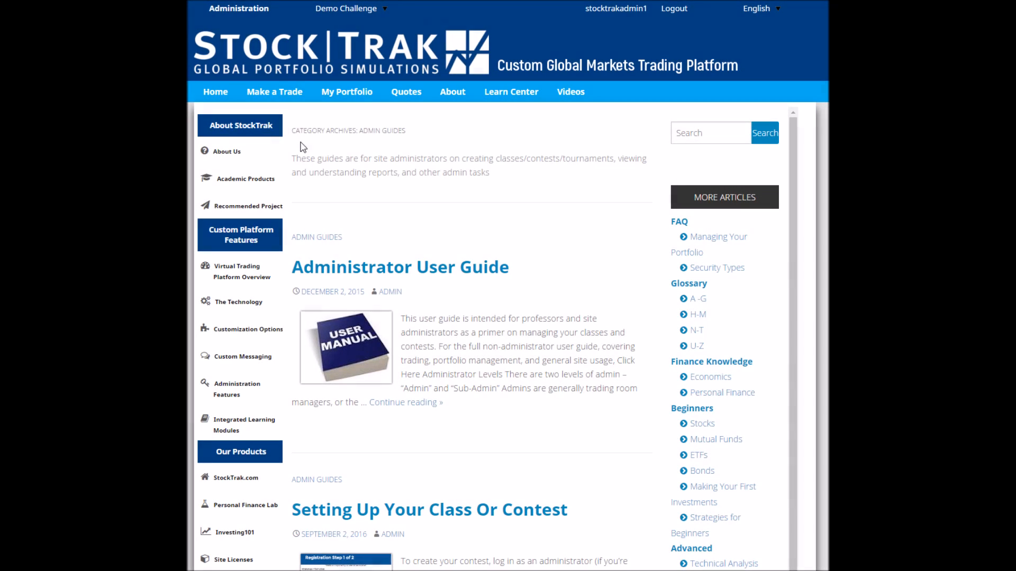
mouse_move(237, 16)
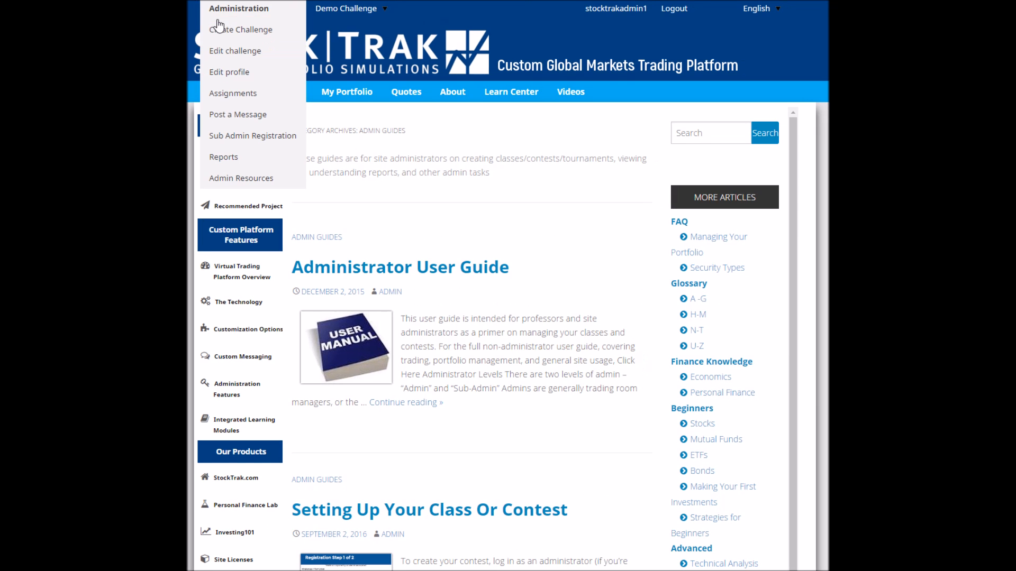
Start a new challenge and name the trading session 'My Fall Class'.
click(231, 31)
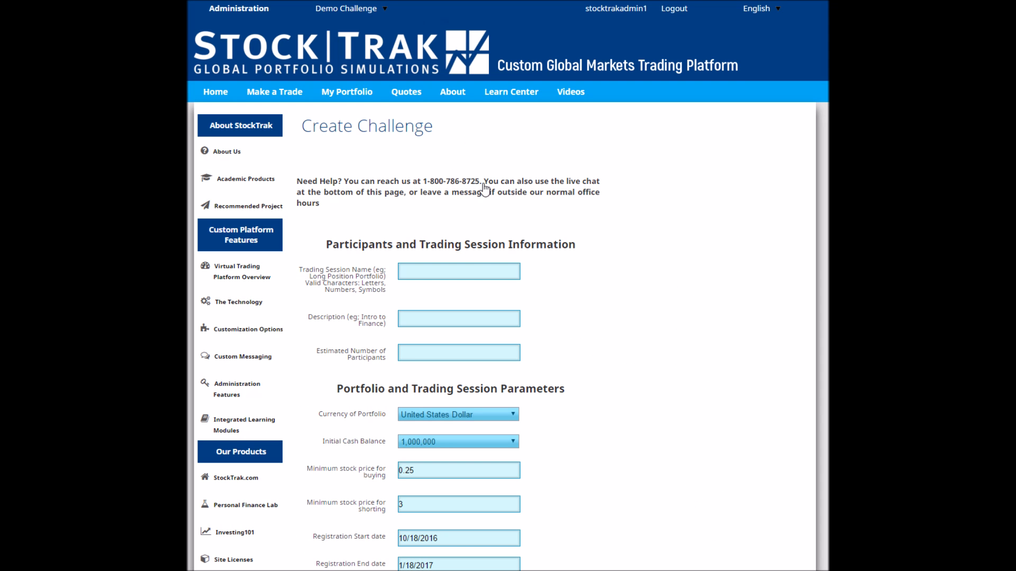
click(459, 270)
text(My Fall Class)
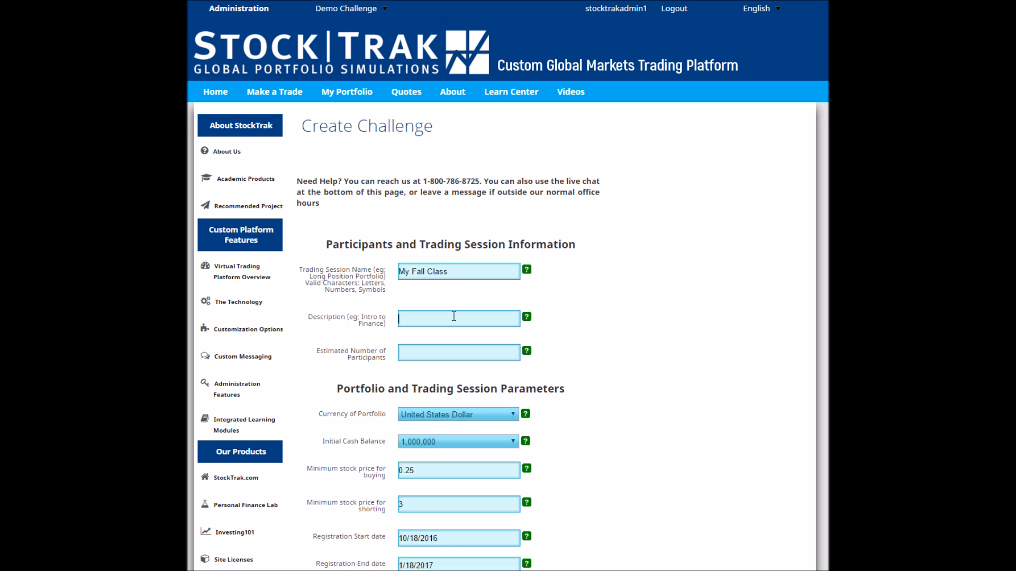
Enter the instructor's class description and set 12 estimated participants.
text(vin Smith's B)
text(all Clas)
text(12)
scroll(460, 353, down, 3)
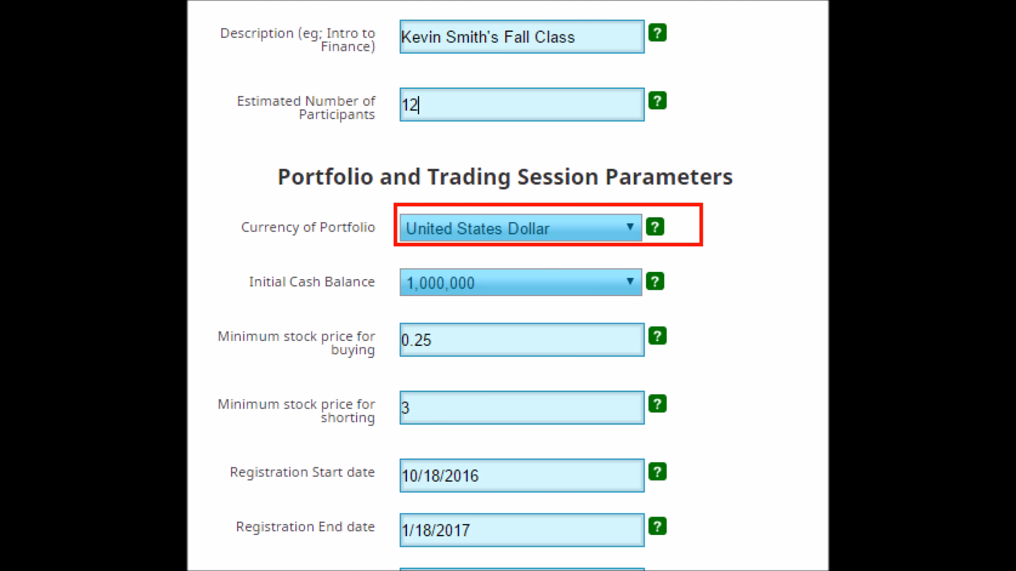
click(497, 229)
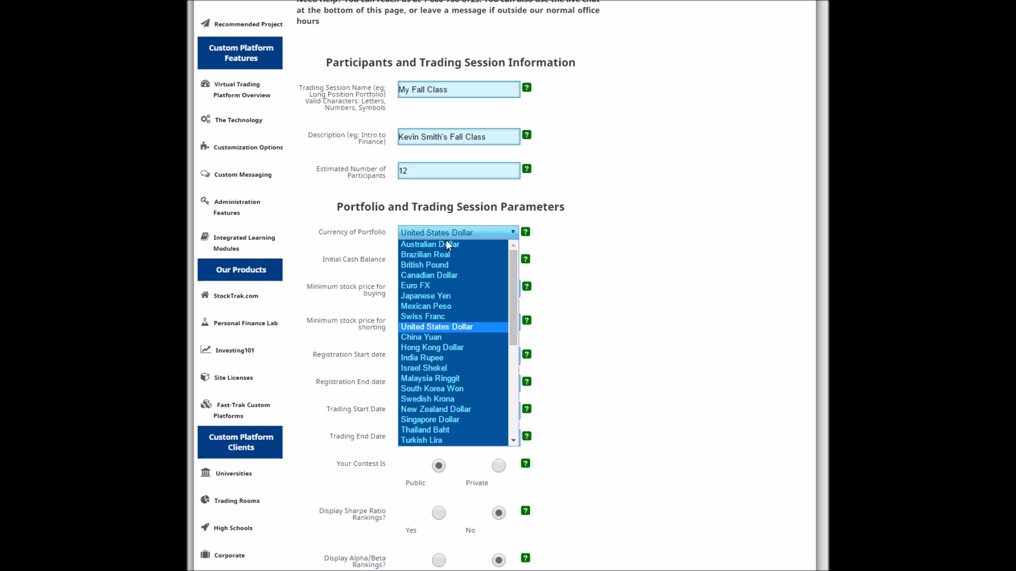
click(443, 328)
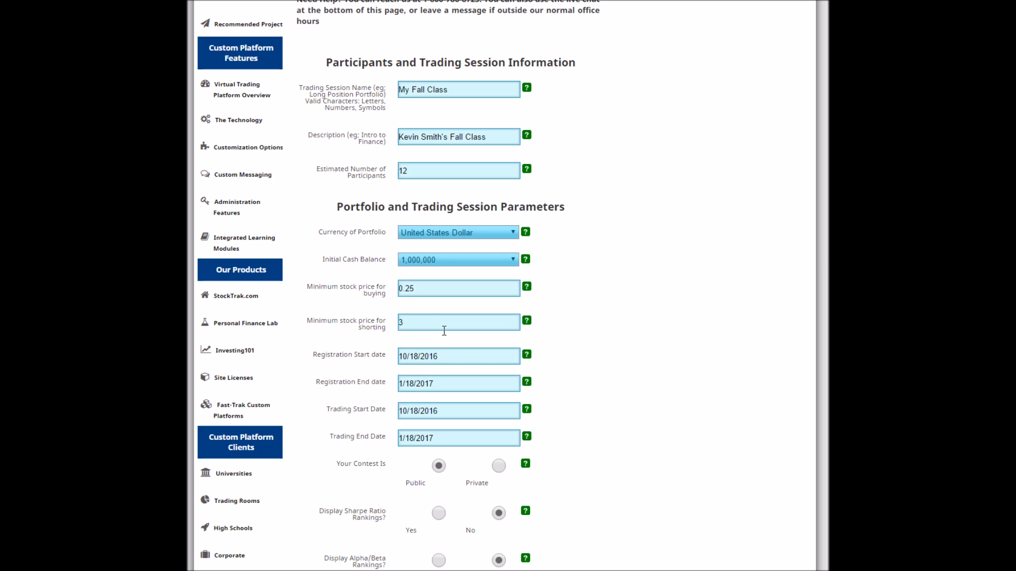
click(506, 261)
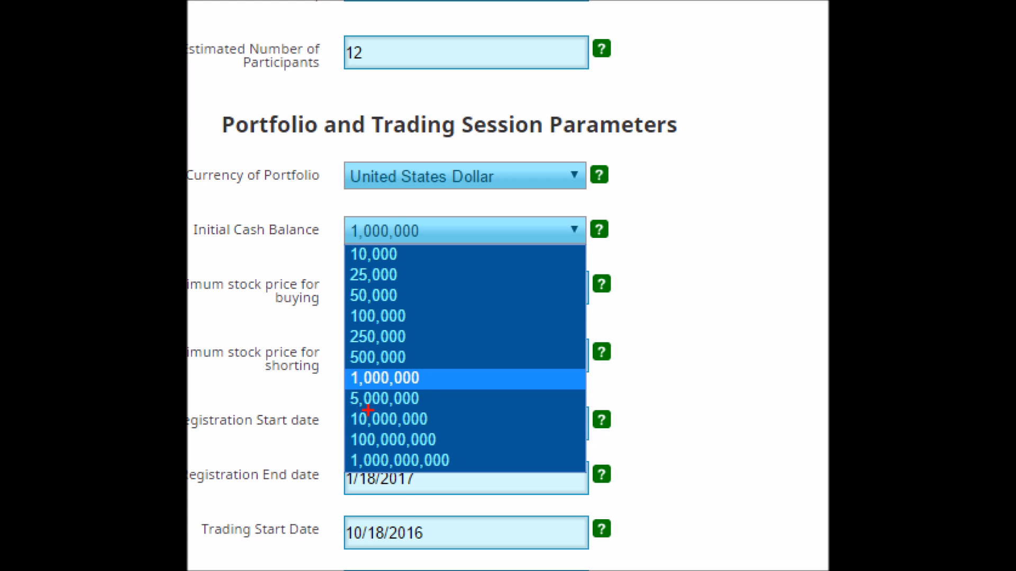
key(Escape)
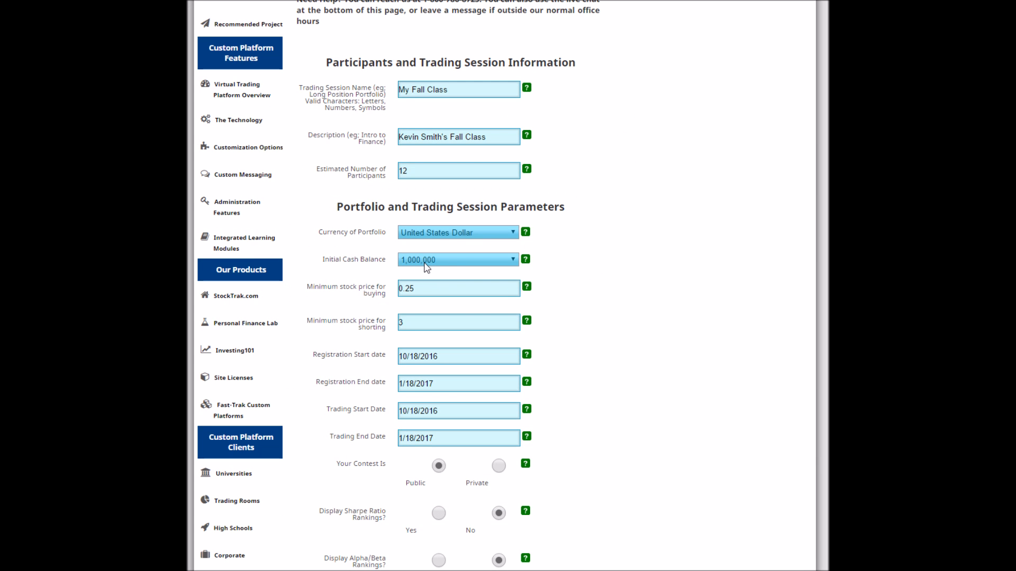
click(425, 263)
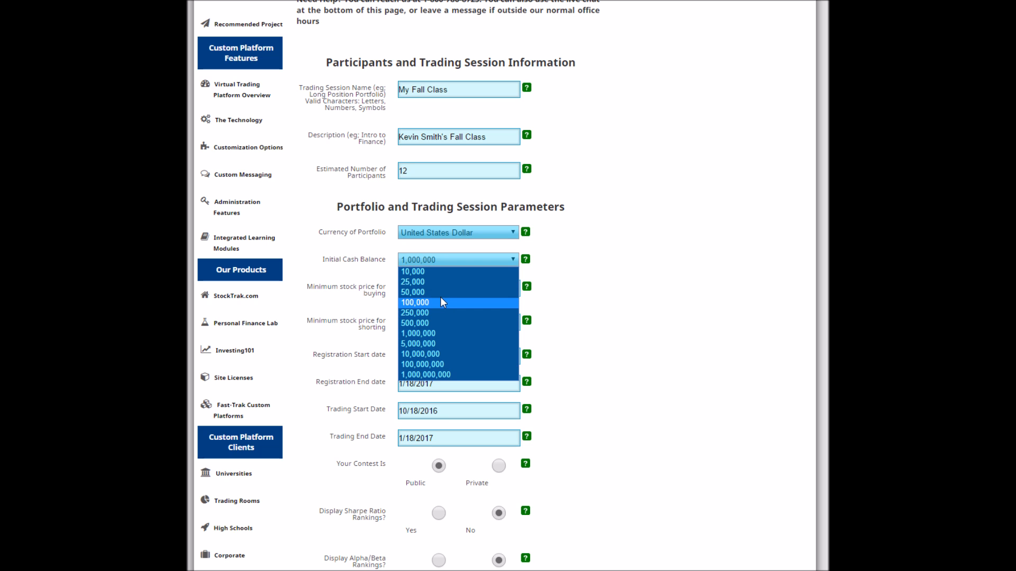
click(351, 276)
scroll(350, 276, down, 1)
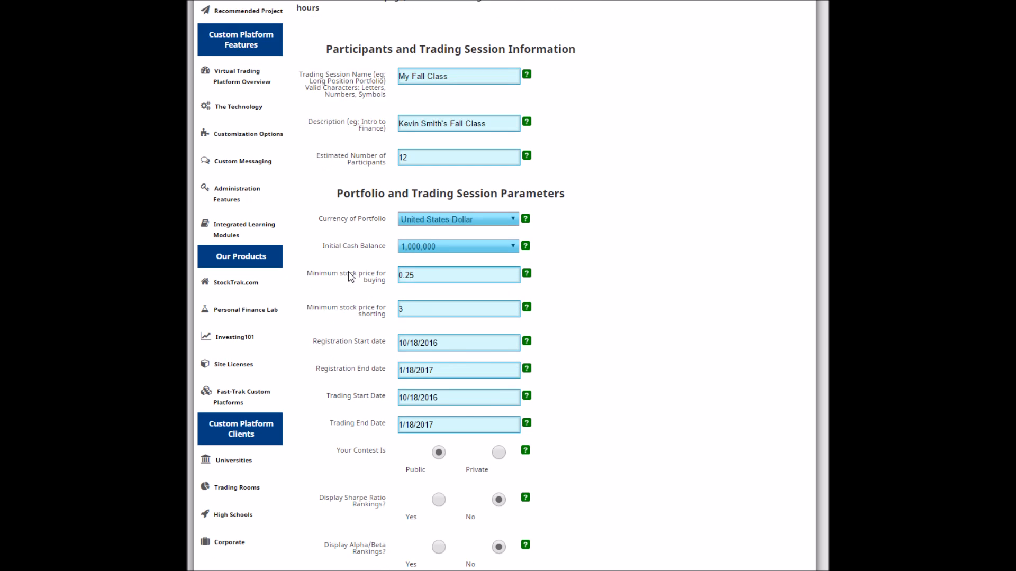
scroll(350, 276, down, 2)
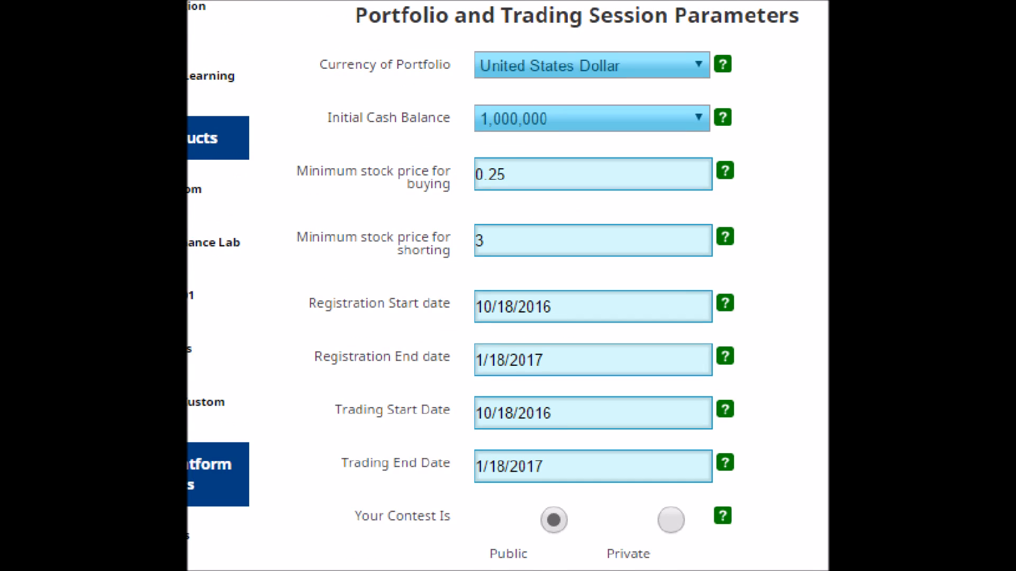
click(314, 160)
mouse_move(293, 151)
mouse_down()
mouse_move(655, 210)
mouse_move(759, 206)
mouse_up()
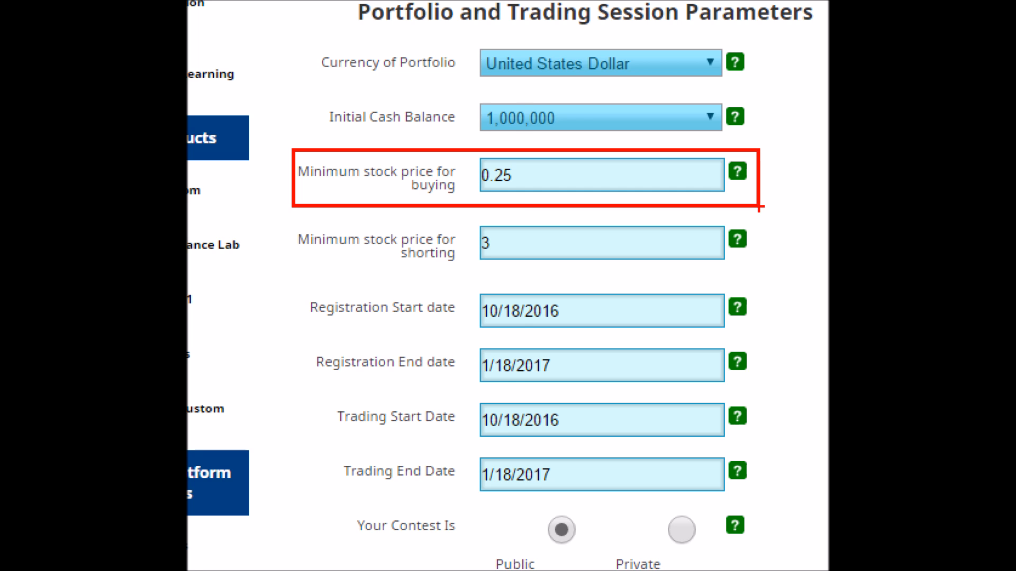
key(Escape)
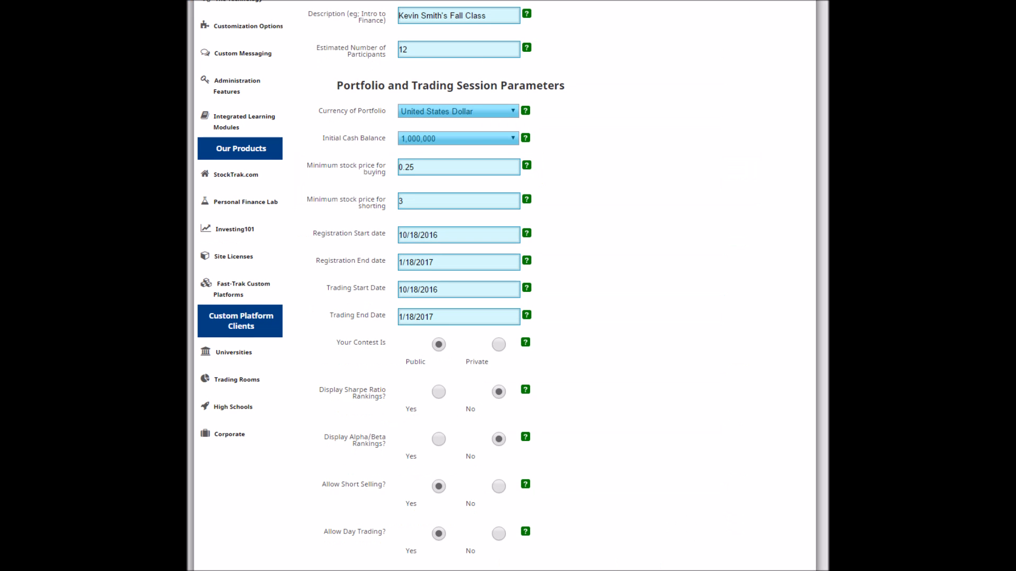
key(ctrl+1)
click(302, 187)
mouse_move(298, 188)
mouse_down()
mouse_move(655, 249)
mouse_move(820, 251)
mouse_move(784, 244)
mouse_up()
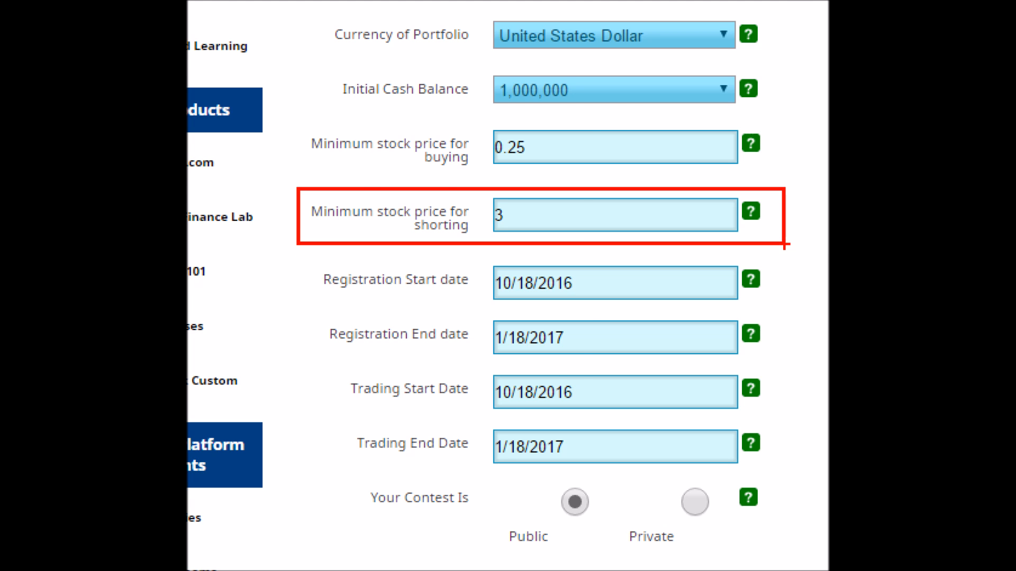
key(Escape)
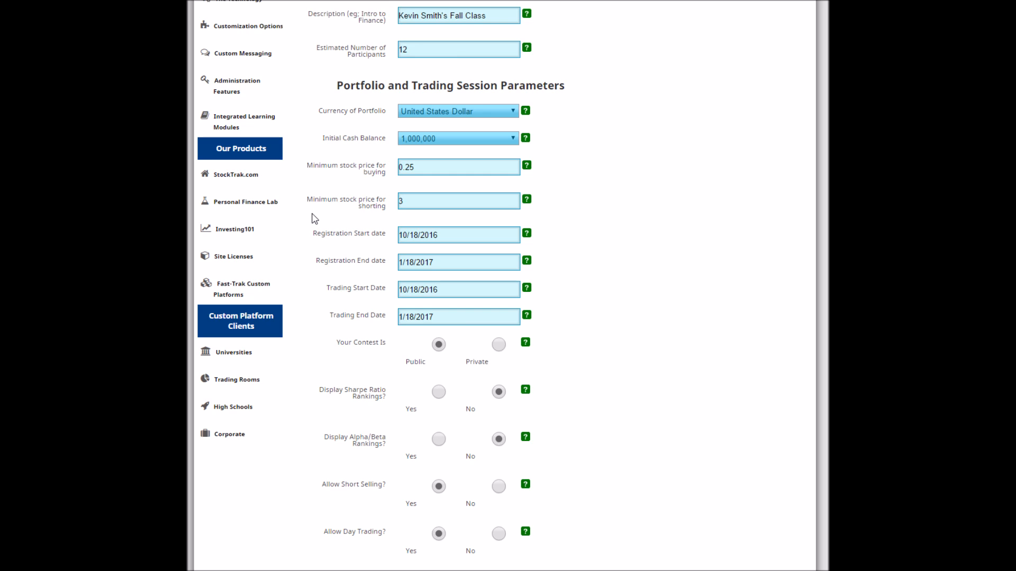
scroll(312, 217, down, 1)
key(ctrl+1)
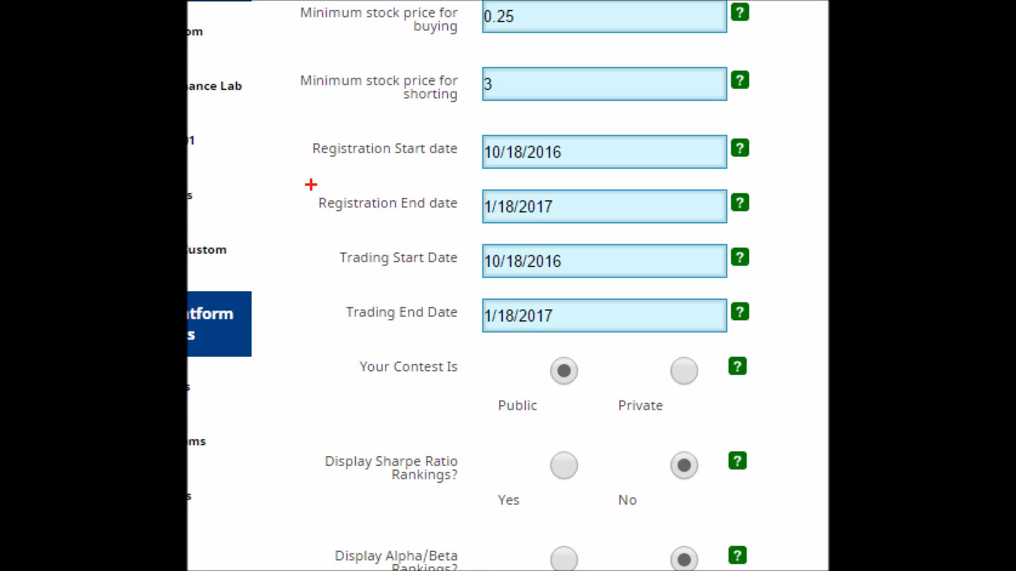
mouse_move(294, 114)
mouse_down()
mouse_move(667, 249)
mouse_move(802, 241)
mouse_move(789, 239)
mouse_up()
drag(776, 341, 329, 237)
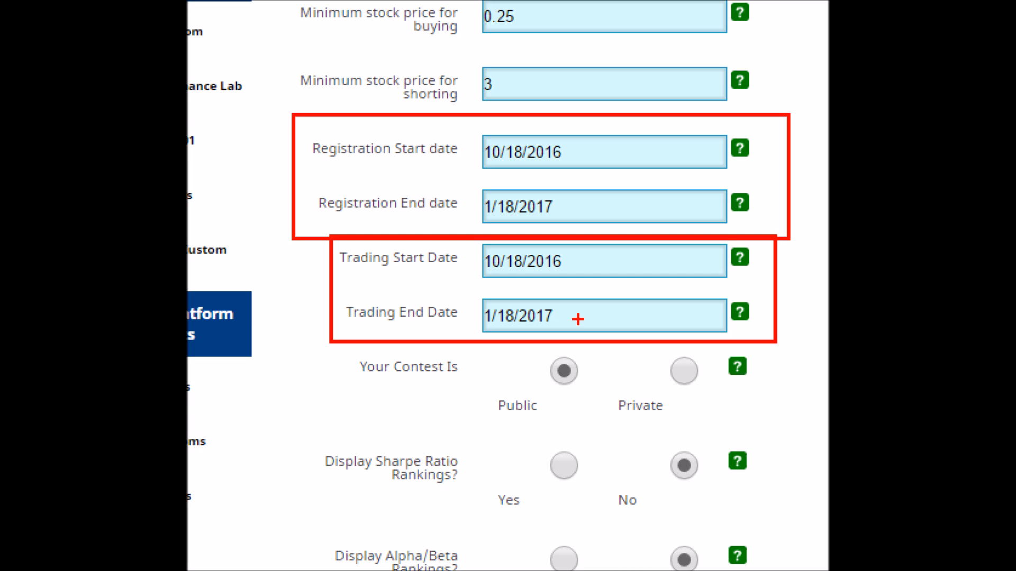
scroll(352, 236, down, 2)
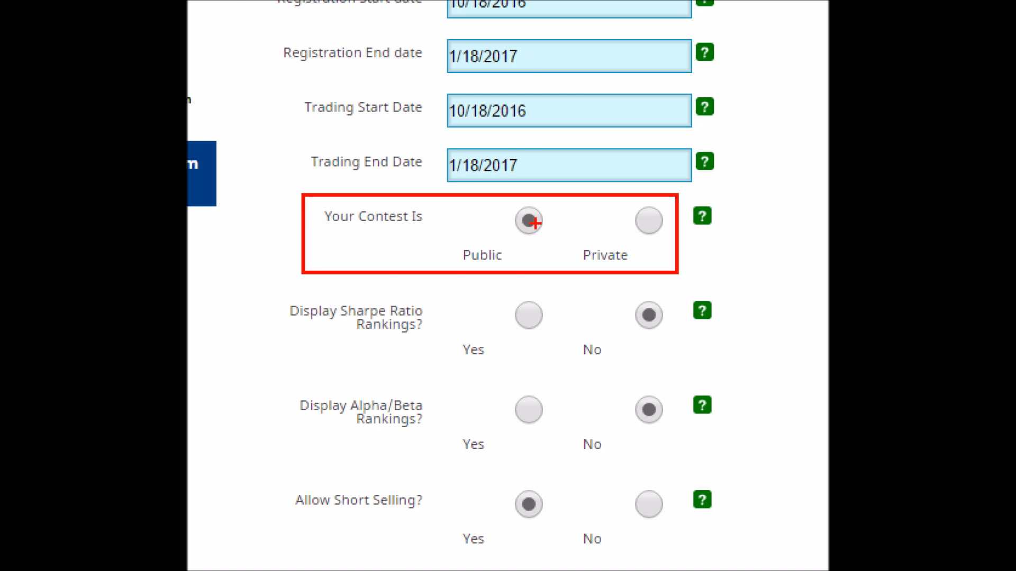
click(649, 220)
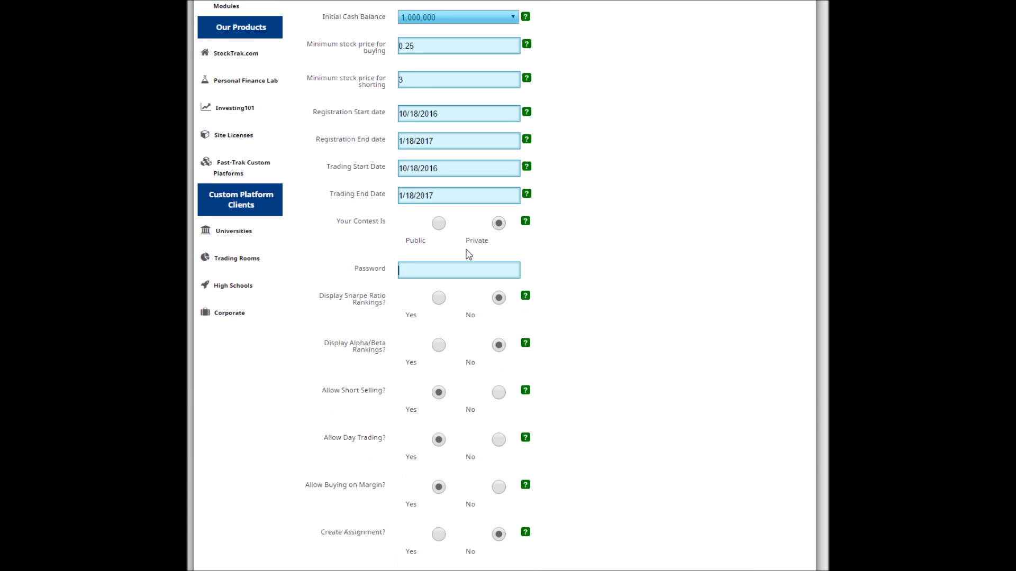
text(test)
click(439, 223)
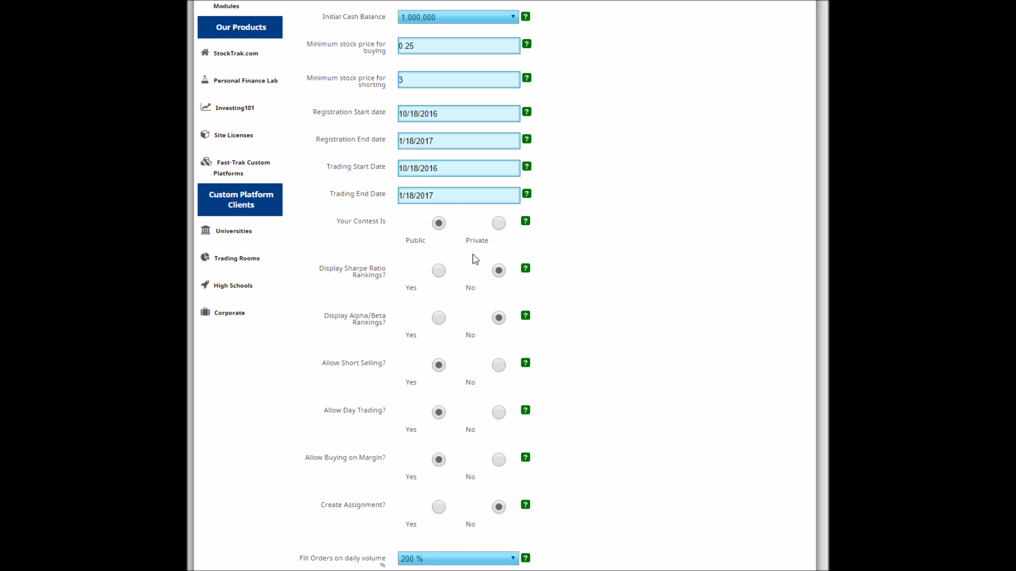
scroll(441, 258, down, 1)
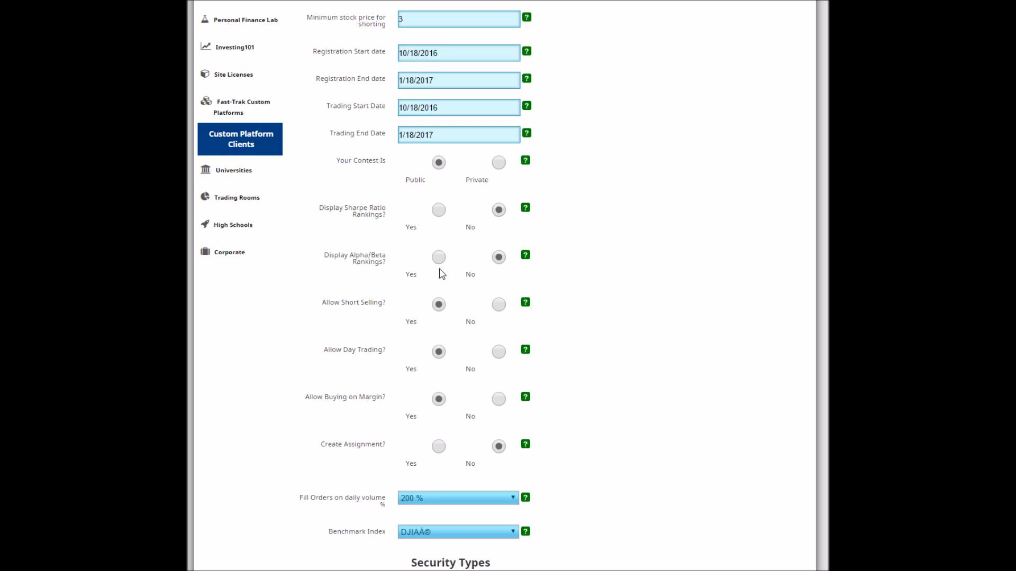
scroll(440, 272, down, 1)
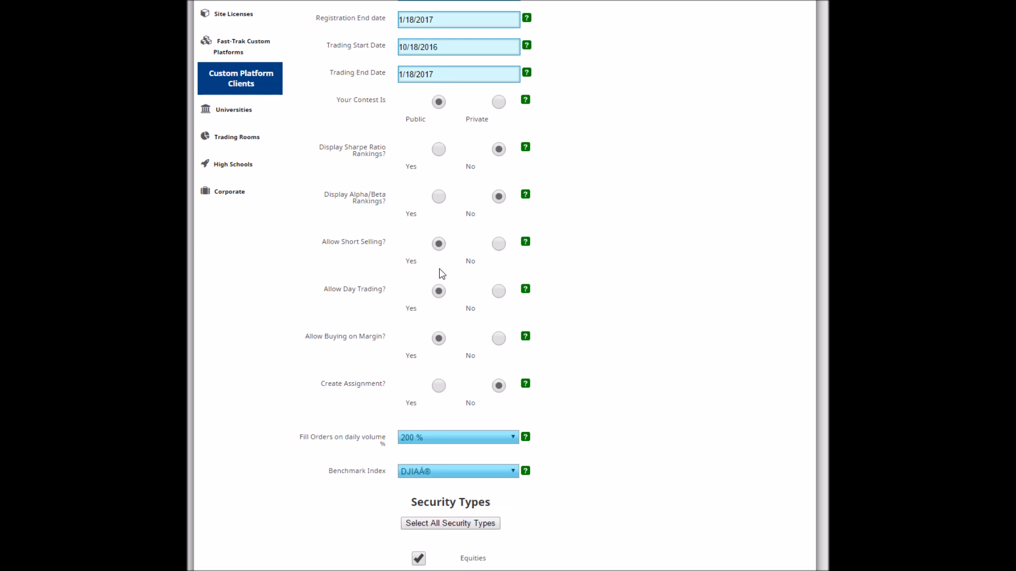
scroll(439, 272, down, 2)
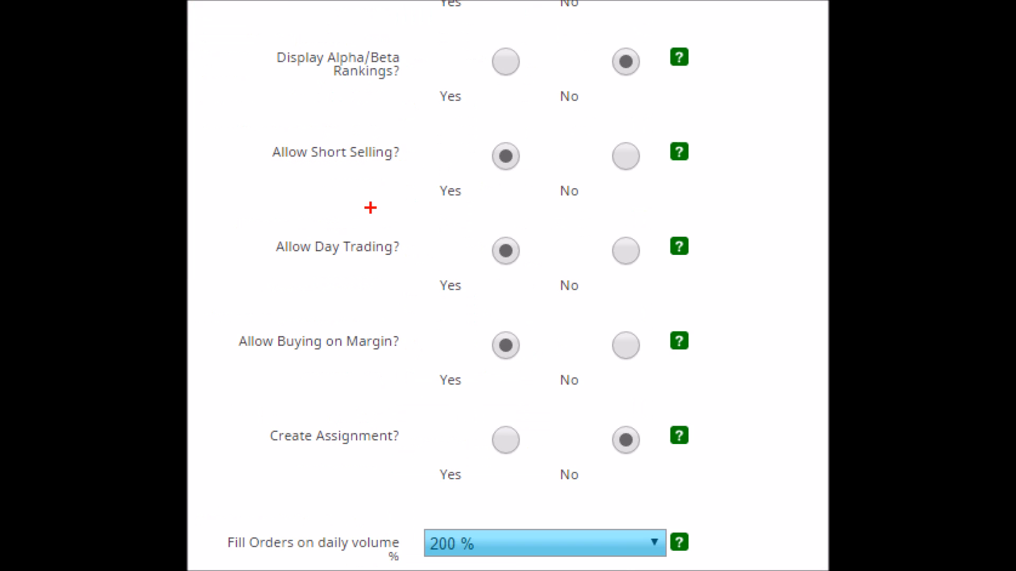
mouse_move(258, 135)
mouse_down()
mouse_move(738, 320)
mouse_move(721, 311)
mouse_up()
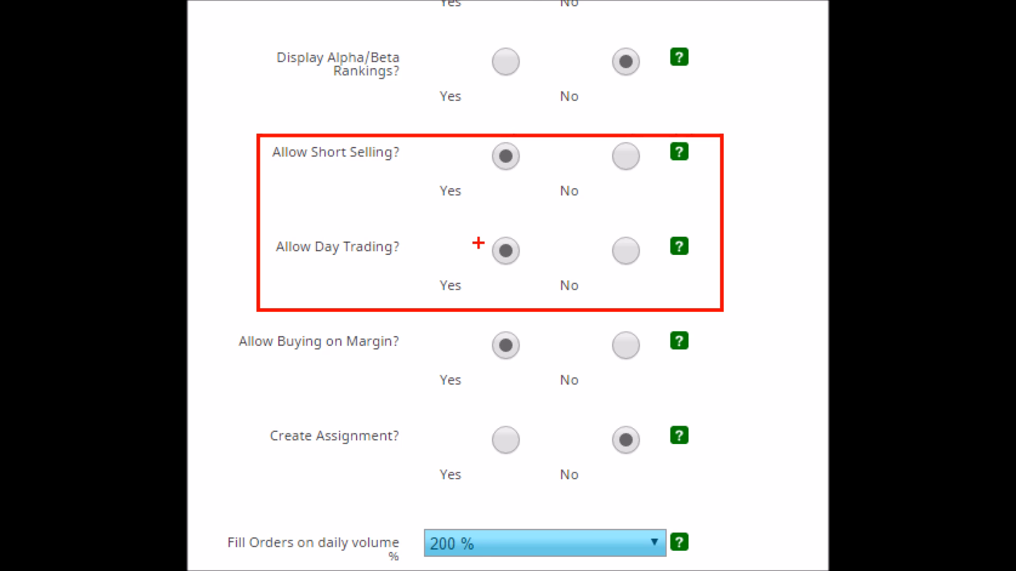
scroll(379, 236, down, 2)
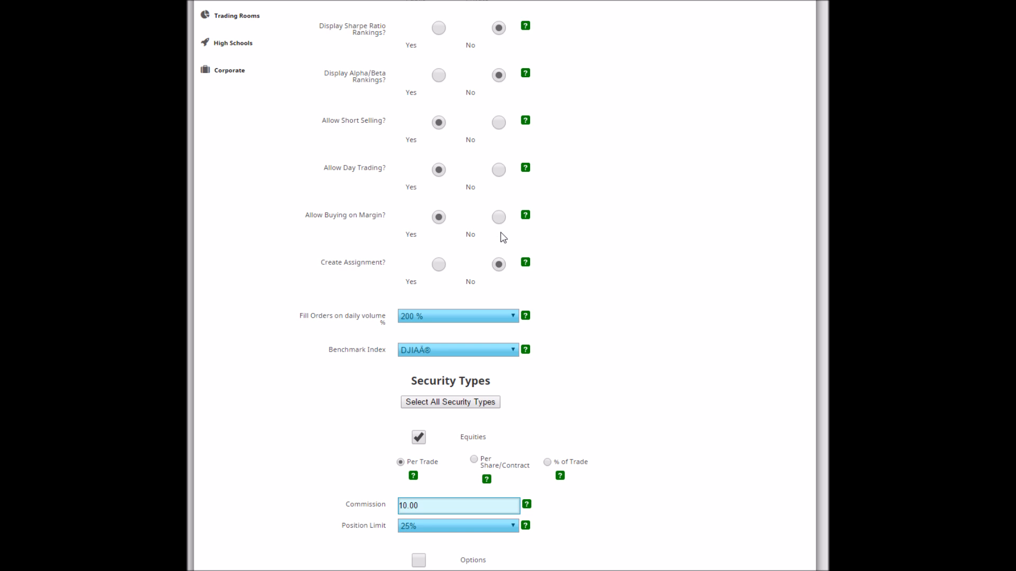
scroll(503, 237, down, 1)
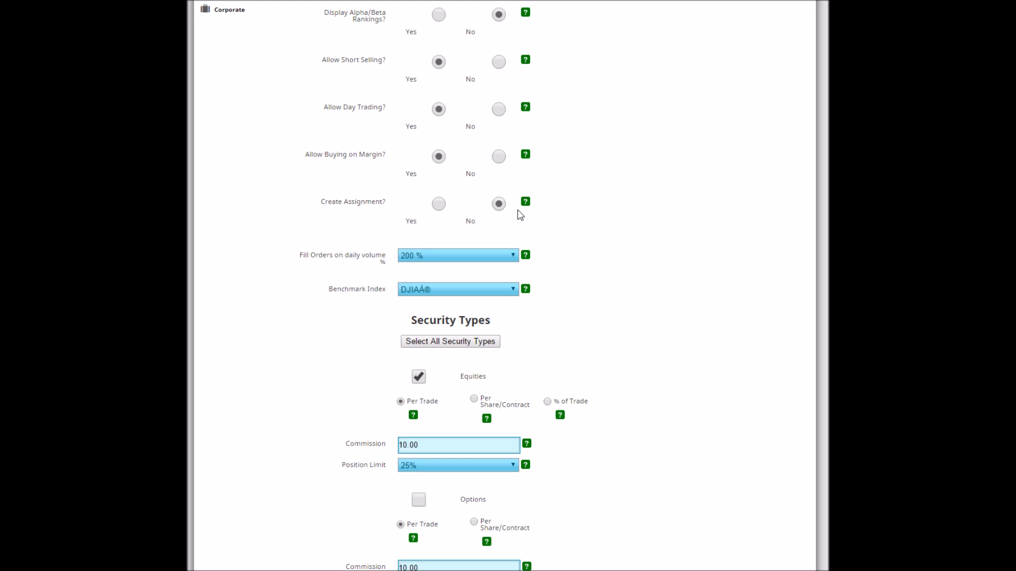
scroll(518, 215, down, 1)
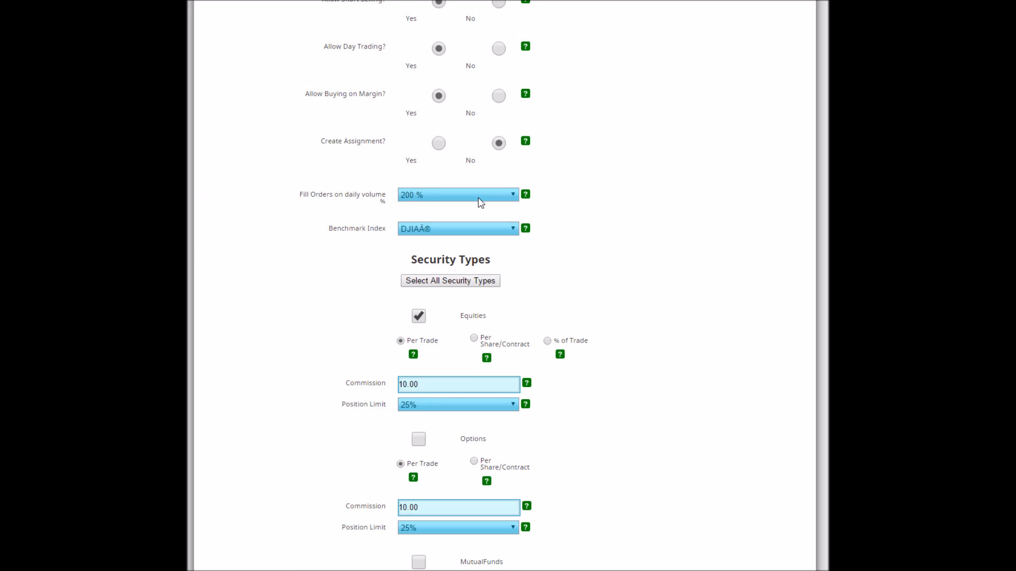
click(479, 201)
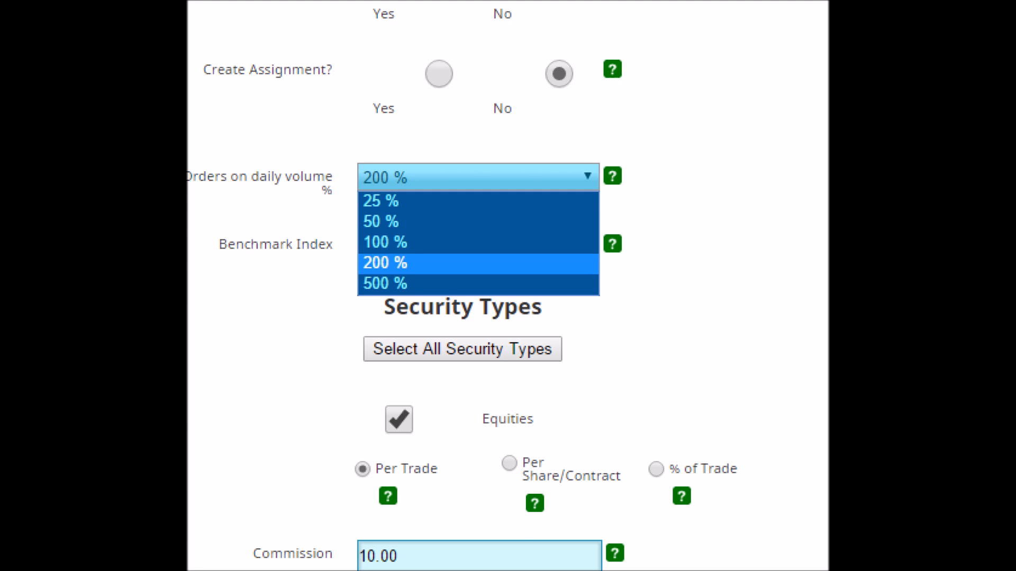
click(484, 176)
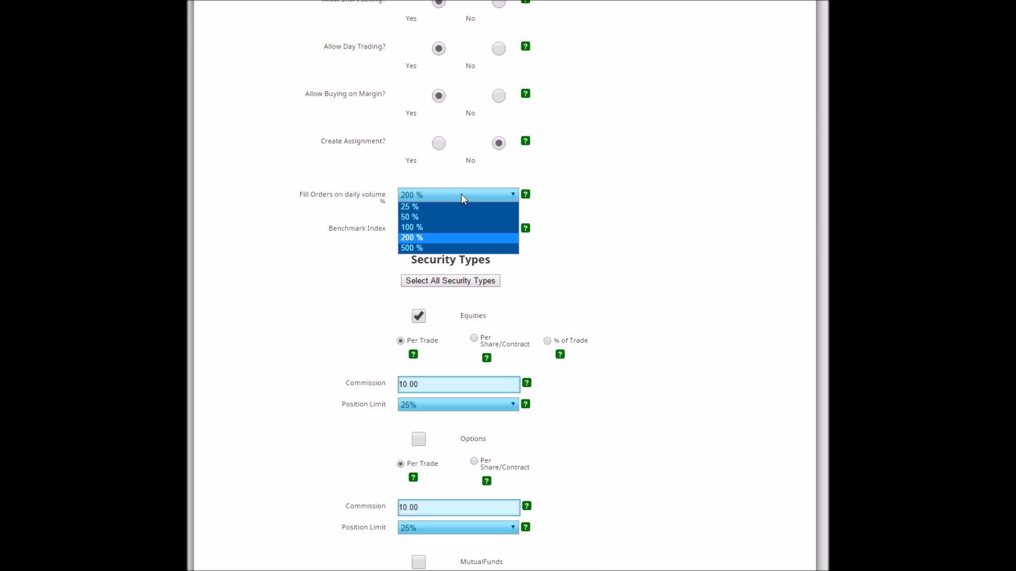
click(438, 227)
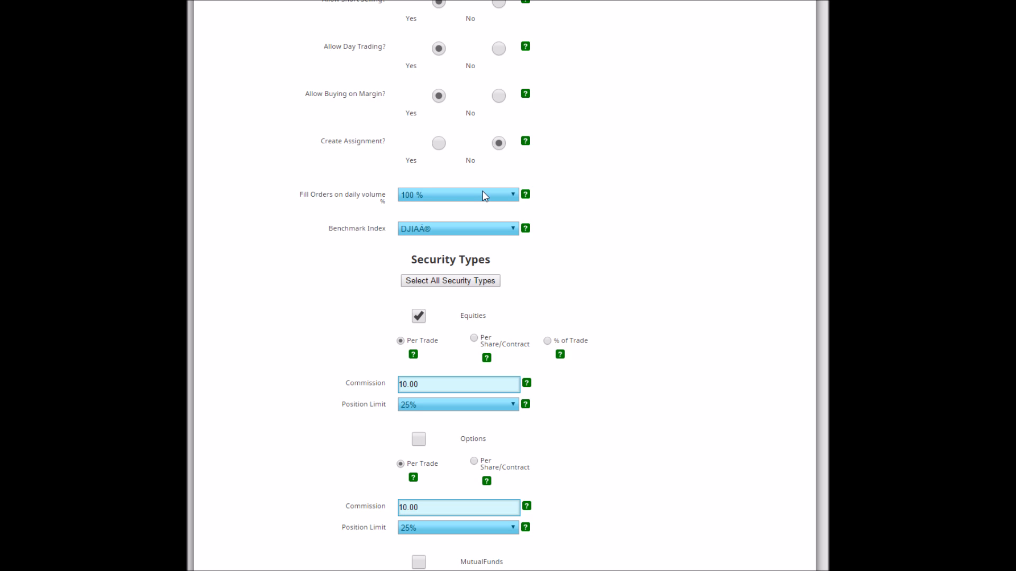
click(514, 198)
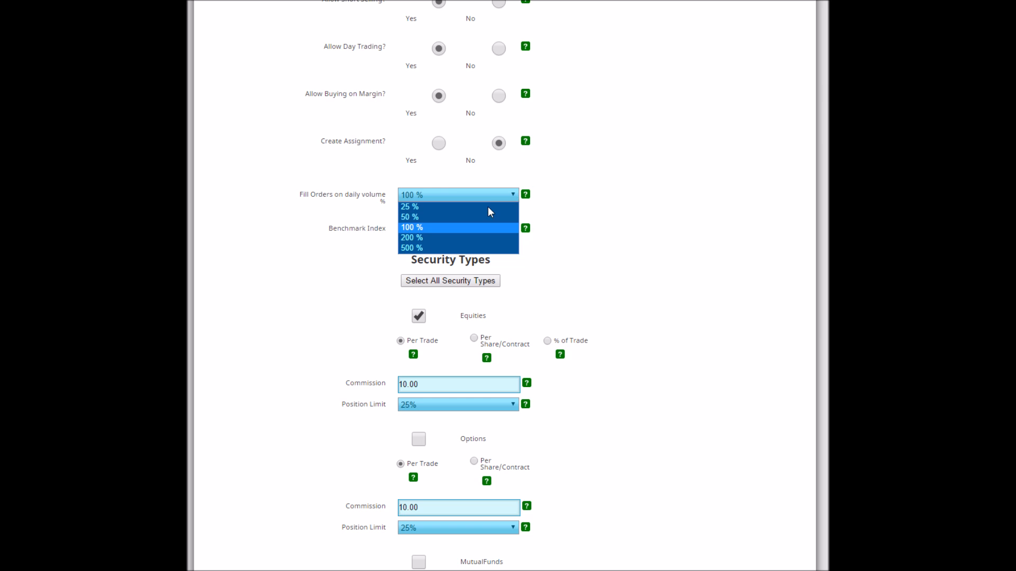
click(424, 237)
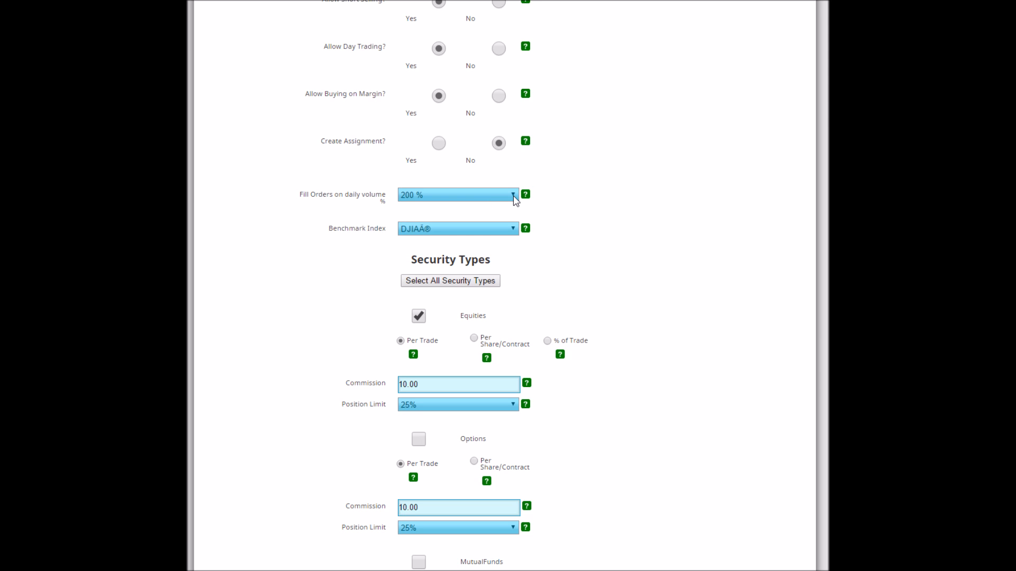
click(499, 197)
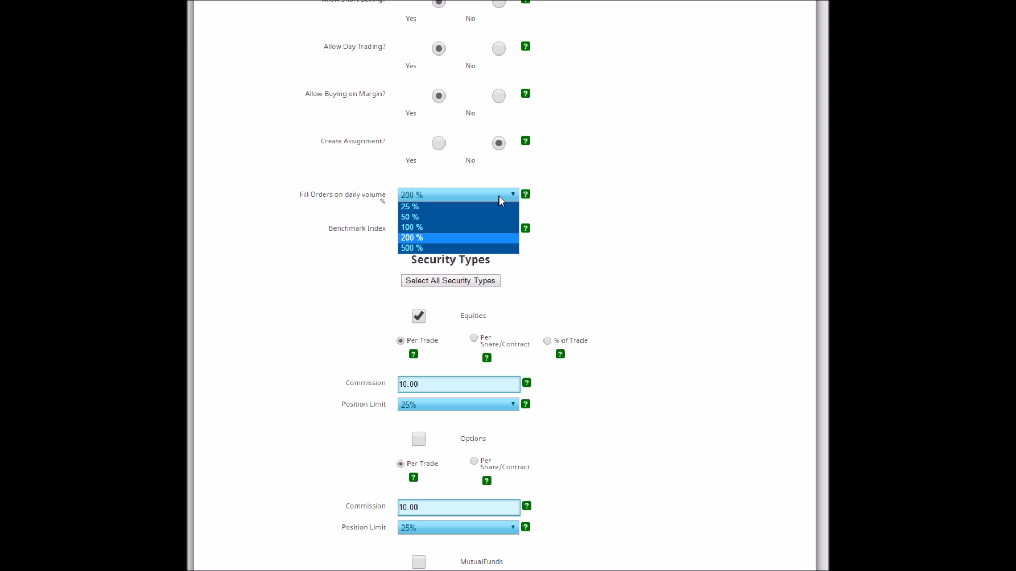
click(499, 196)
click(500, 201)
click(338, 242)
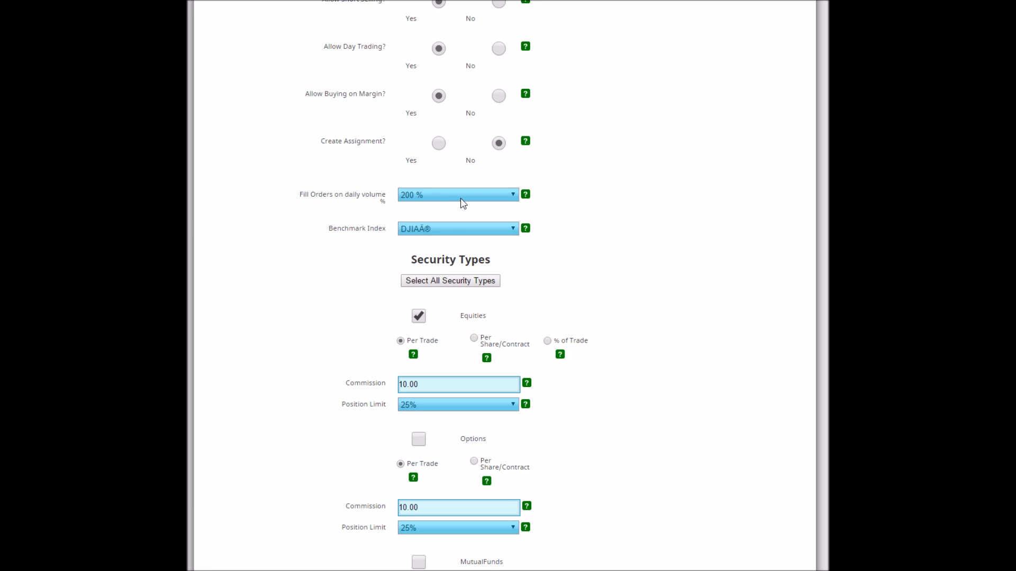
scroll(463, 204, down, 1)
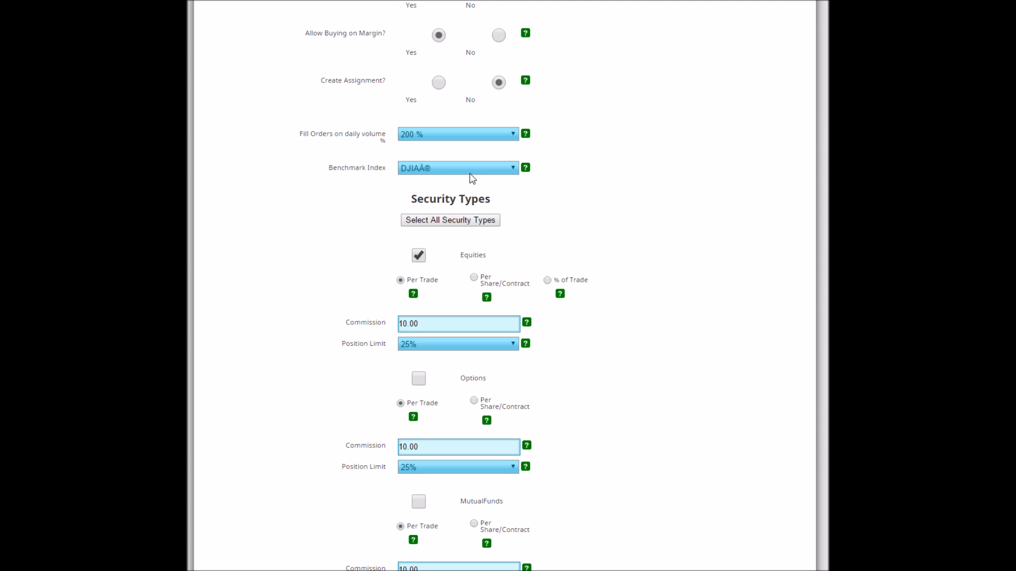
click(470, 169)
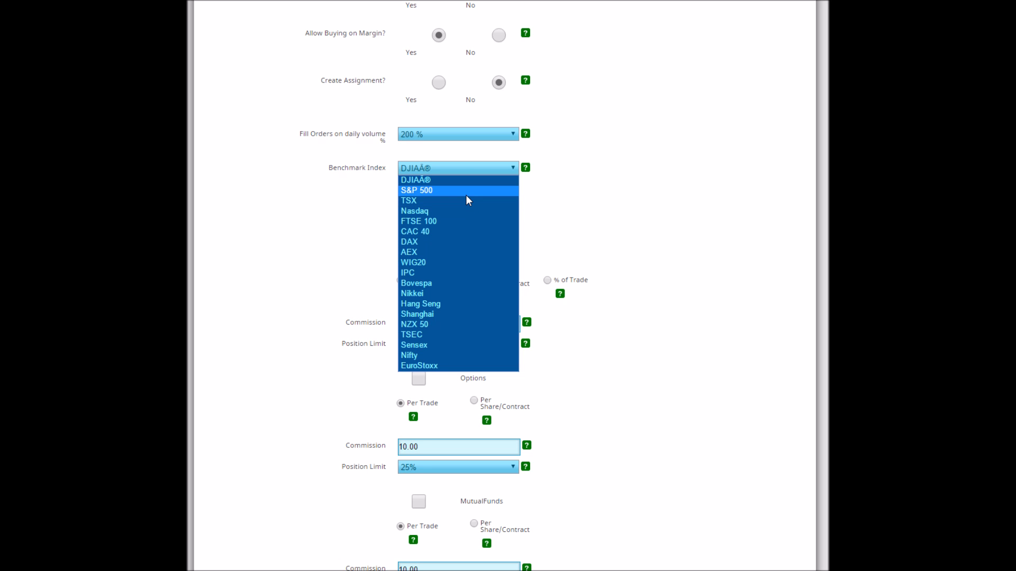
click(466, 180)
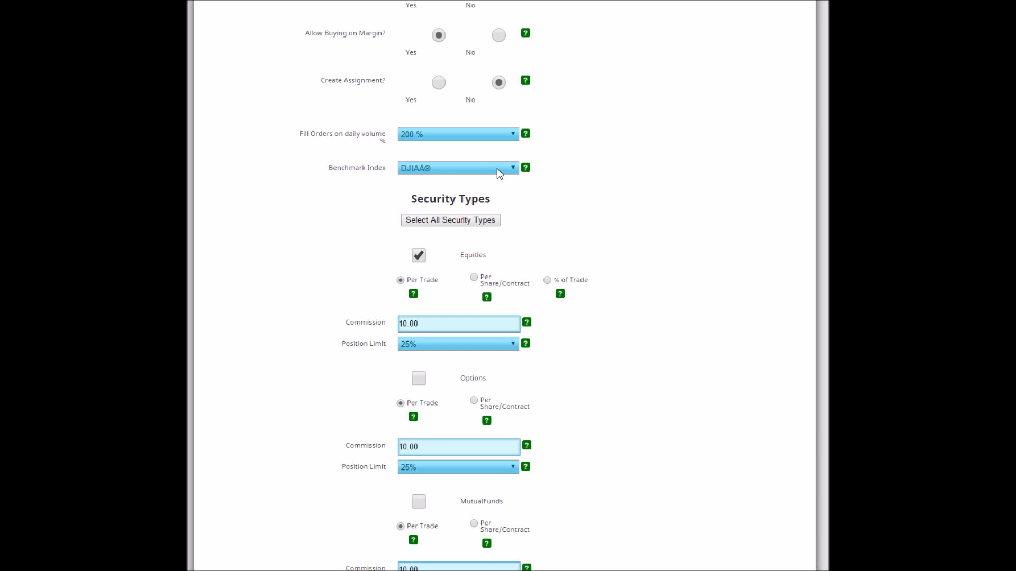
scroll(497, 173, down, 2)
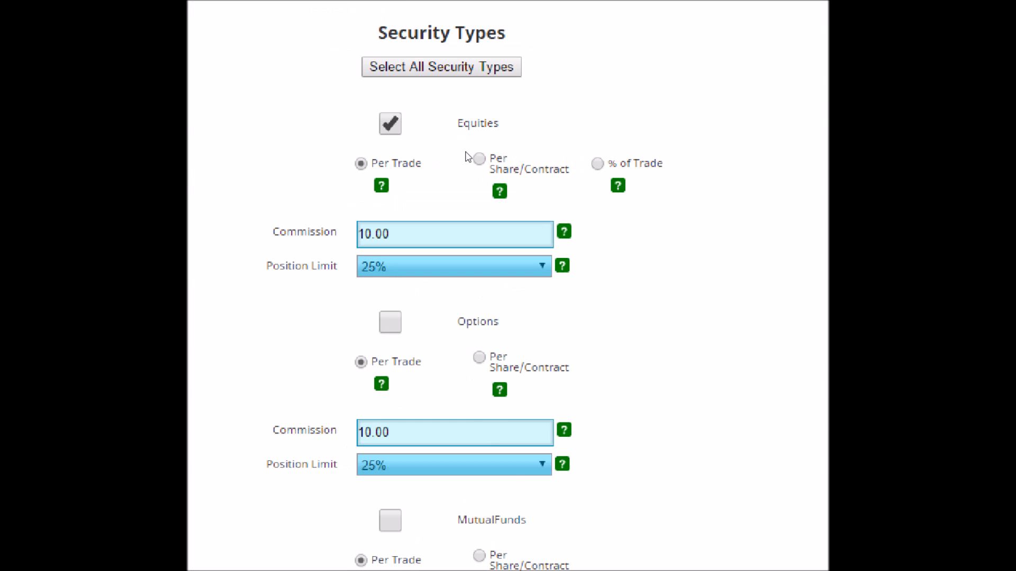
click(435, 148)
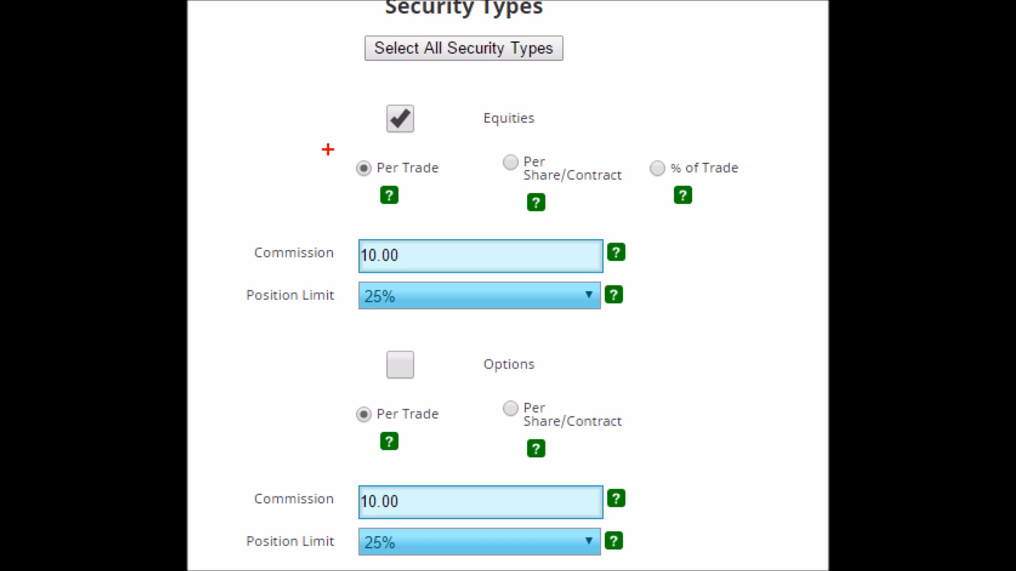
mouse_move(329, 149)
mouse_down()
mouse_move(479, 201)
mouse_move(477, 208)
mouse_up()
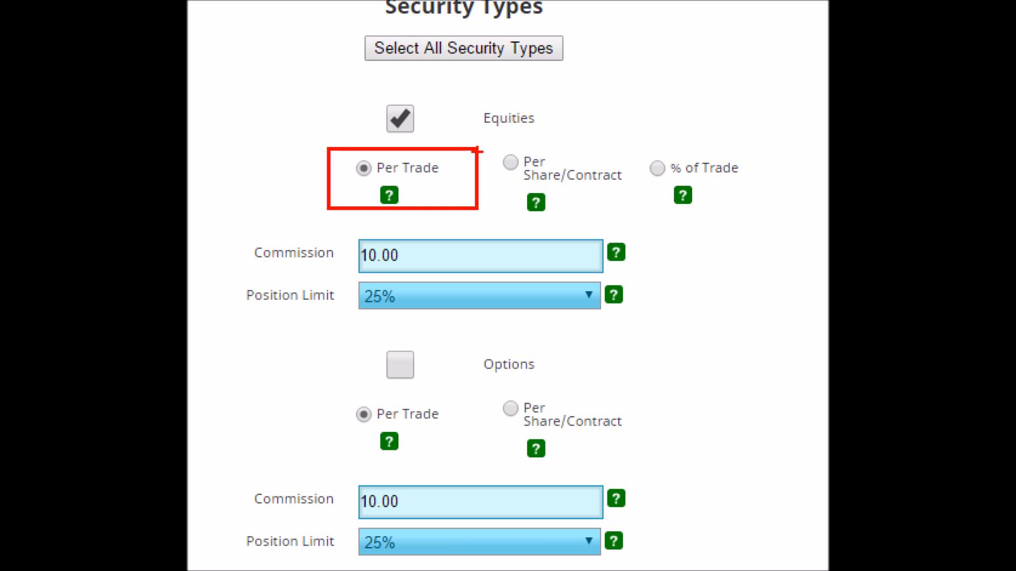
mouse_move(490, 145)
mouse_down()
mouse_move(684, 226)
mouse_move(625, 222)
mouse_up()
drag(632, 141, 759, 227)
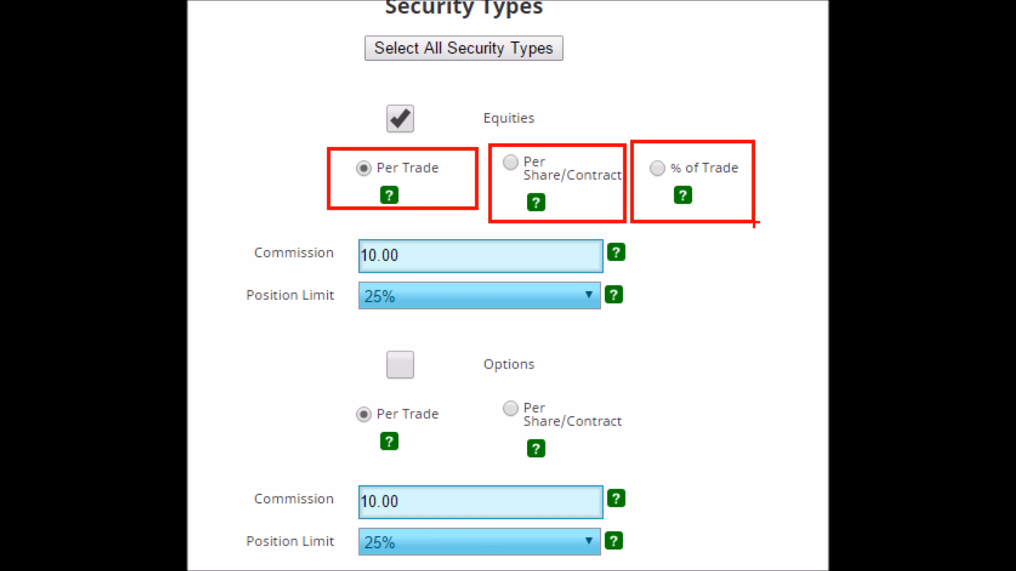
key(Escape)
double_click(427, 203)
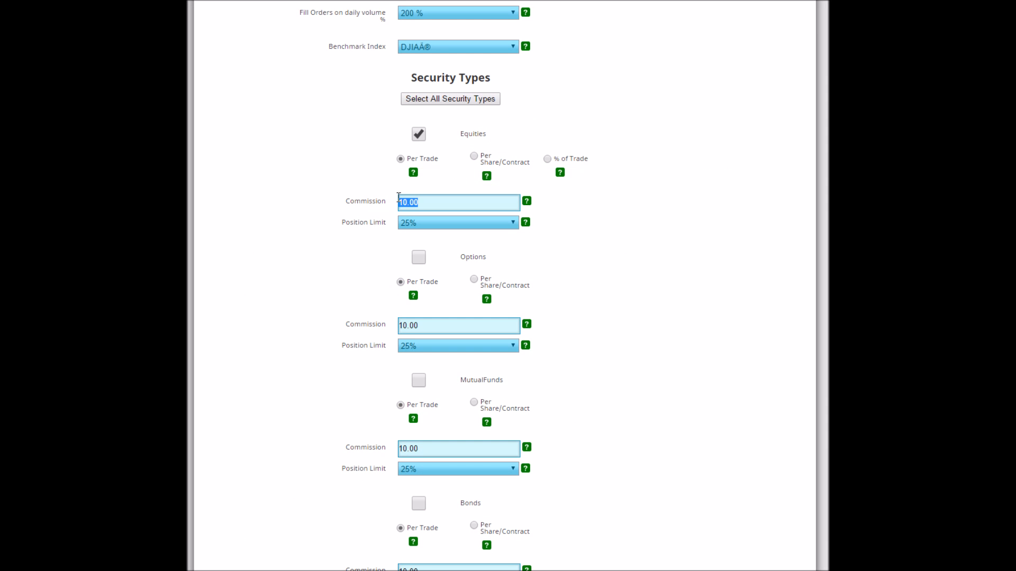
click(431, 204)
mouse_move(556, 170)
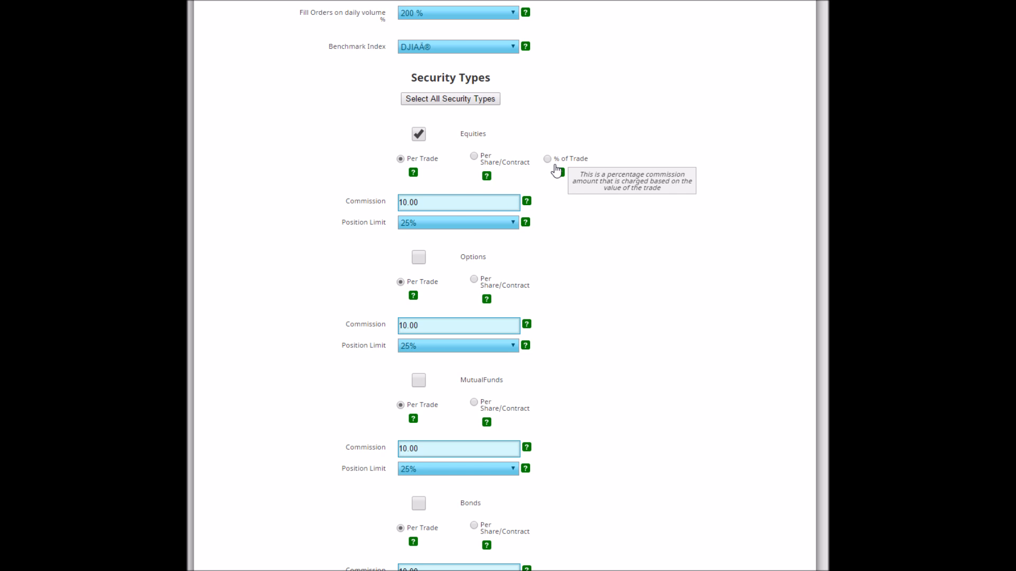
click(467, 226)
click(468, 226)
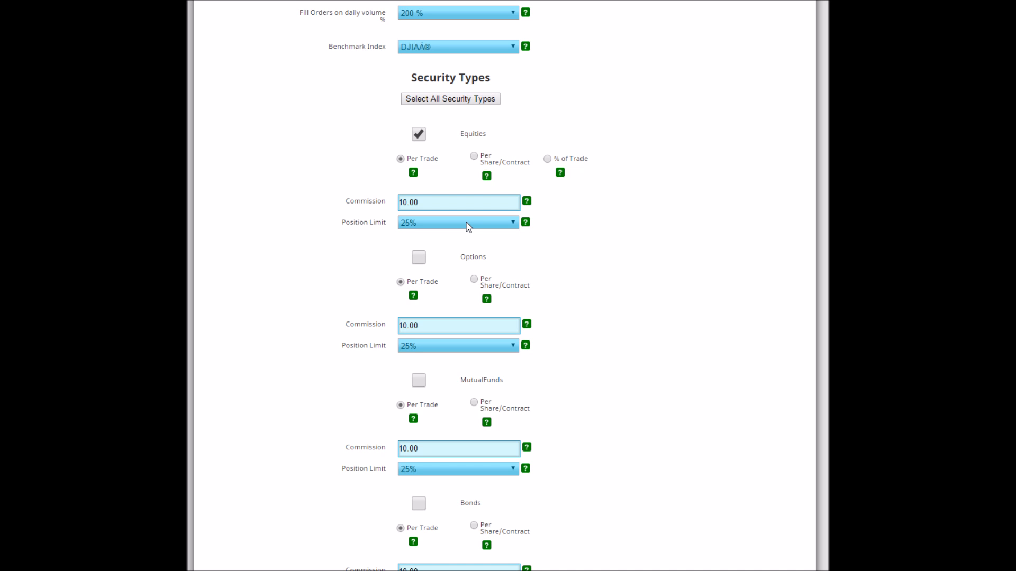
click(467, 227)
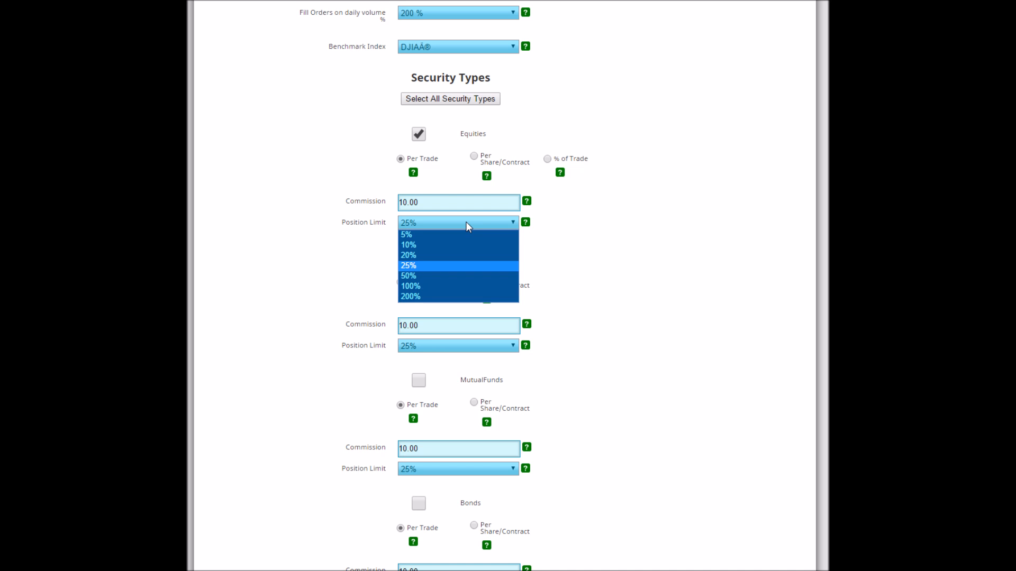
click(468, 227)
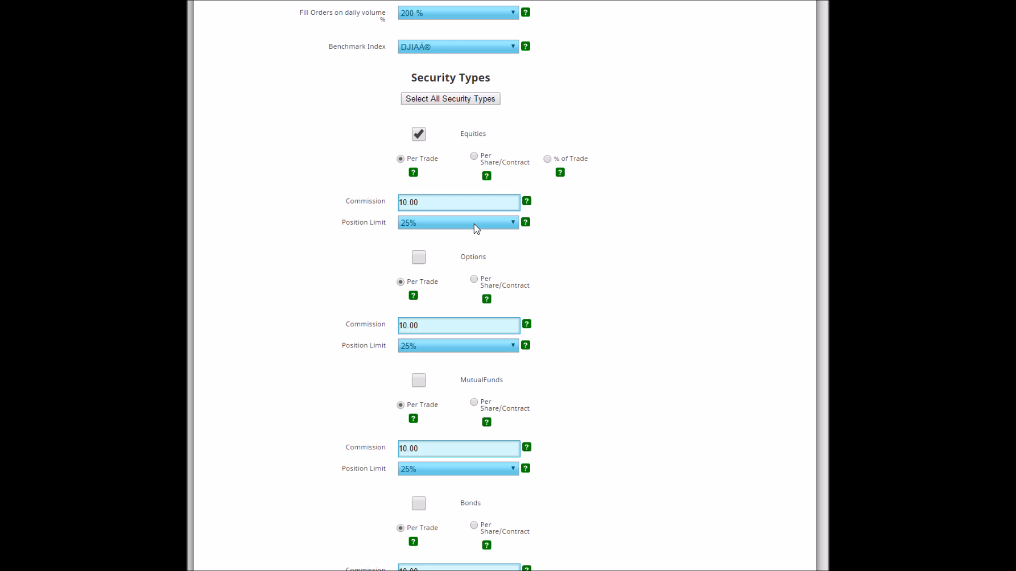
click(478, 228)
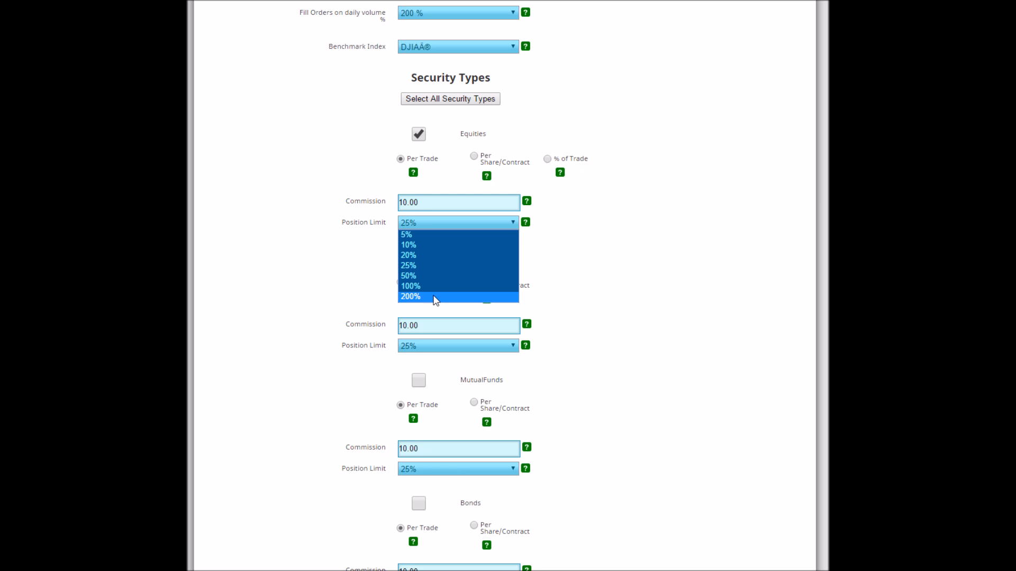
click(515, 265)
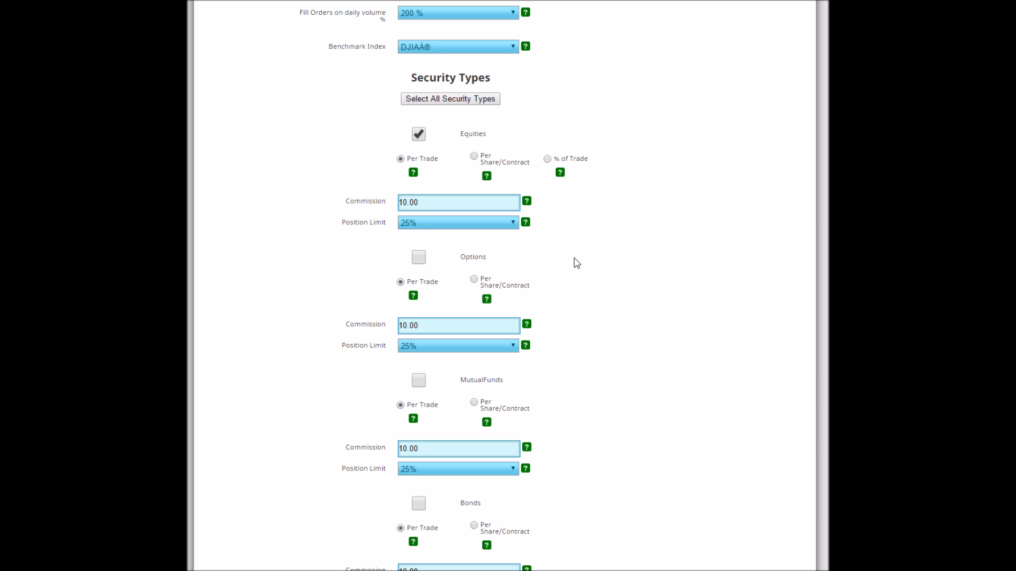
Allow trading of Options and MutualFunds in the new challenge.
scroll(568, 258, down, 1)
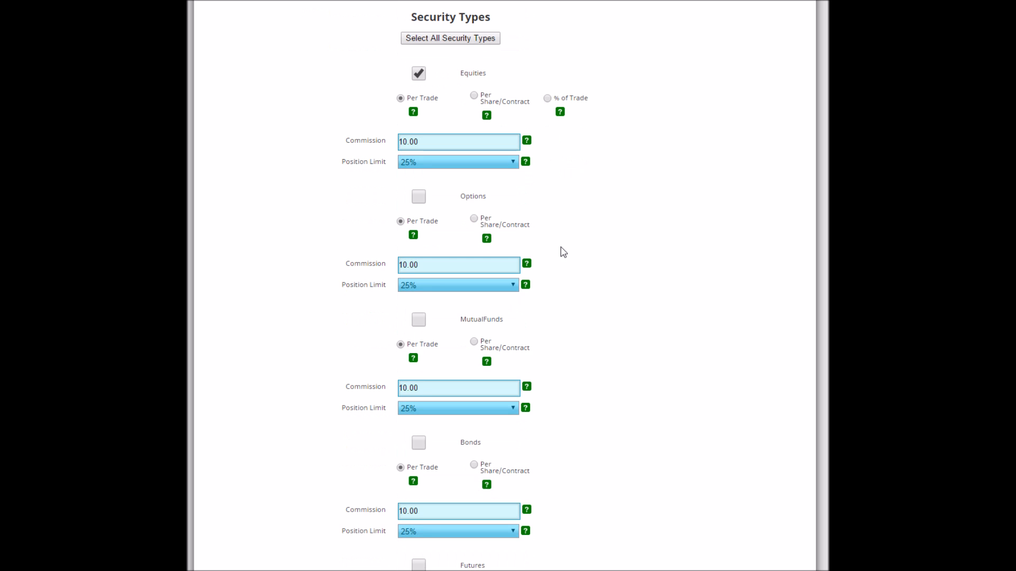
click(418, 197)
click(418, 320)
Select all allowed exchanges, including Toronto, Latin America and Europe.
scroll(401, 341, down, 1)
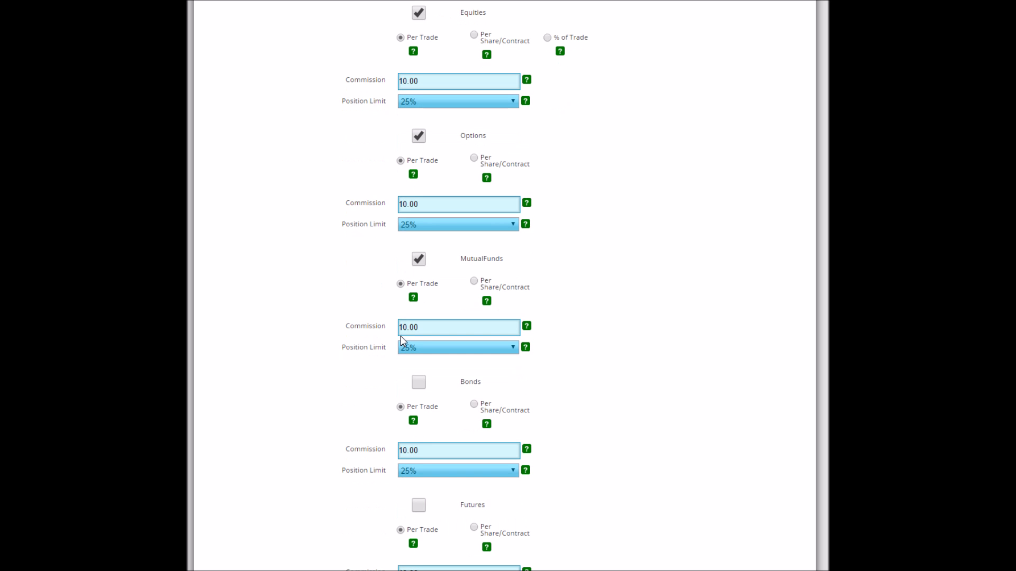
scroll(401, 342, down, 12)
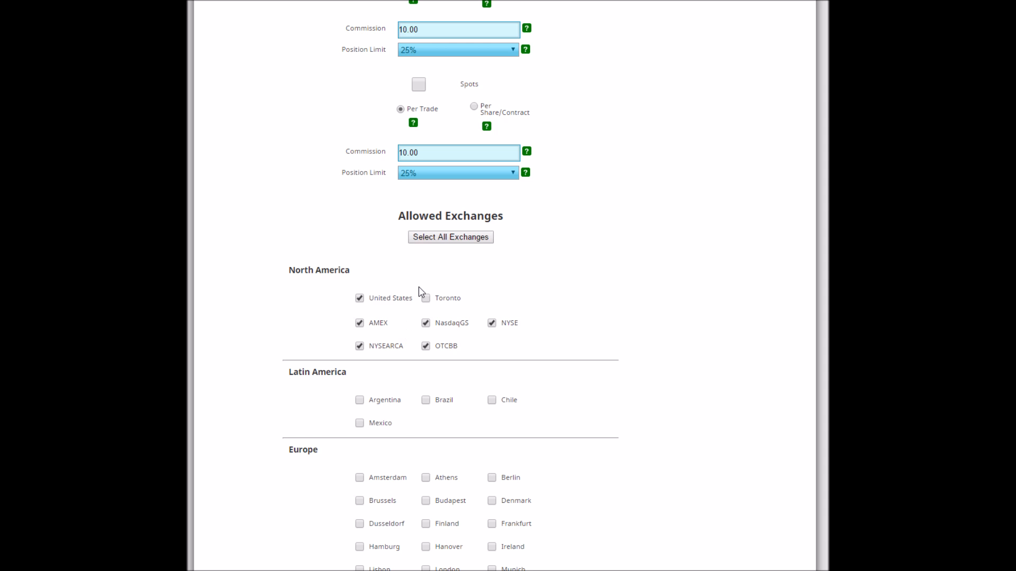
scroll(420, 294, down, 3)
scroll(420, 294, up, 3)
click(439, 238)
scroll(417, 288, down, 2)
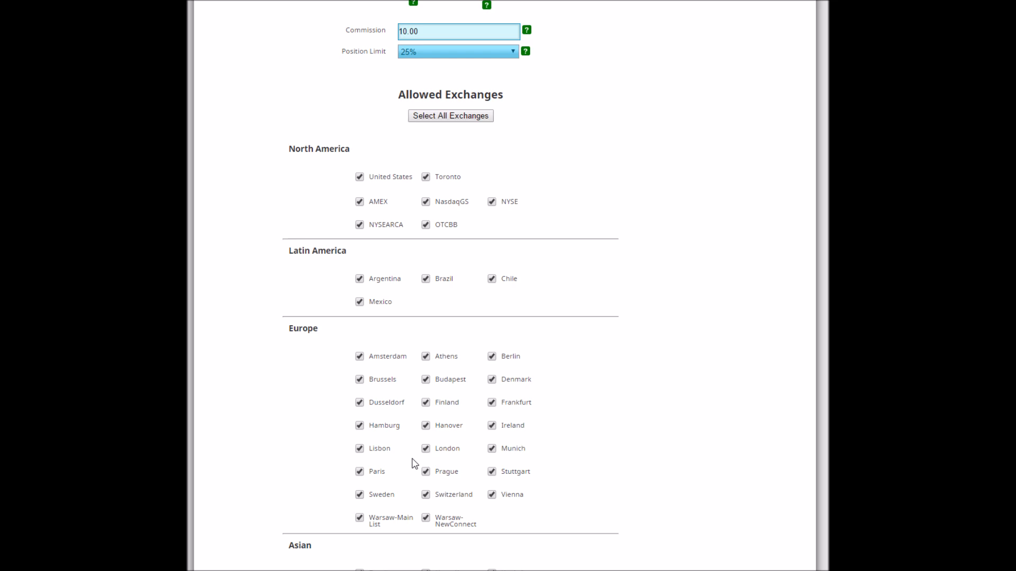
scroll(413, 463, down, 2)
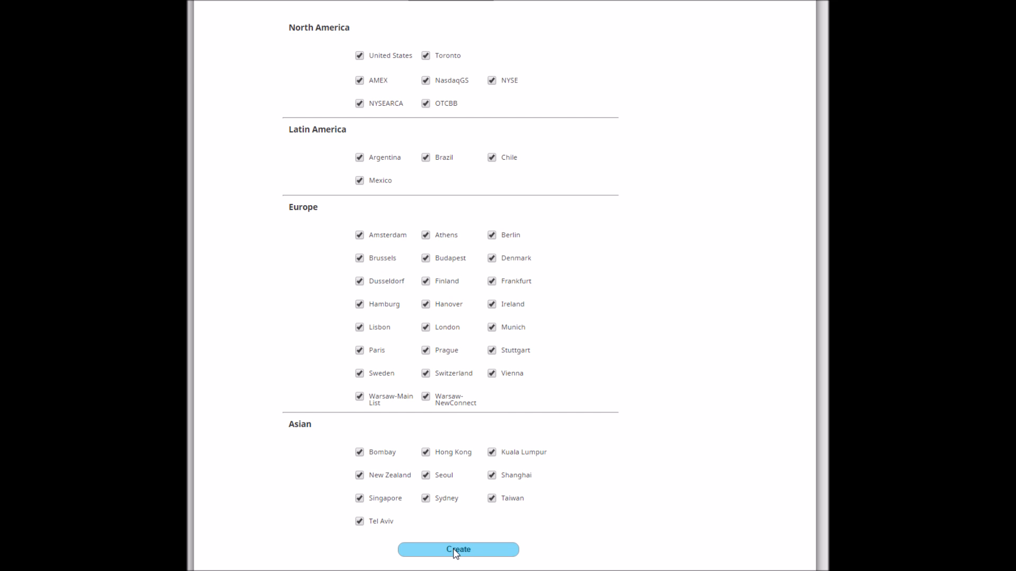
Scroll through the My Fall Class challenge settings to review them before creating.
scroll(454, 505, up, 5)
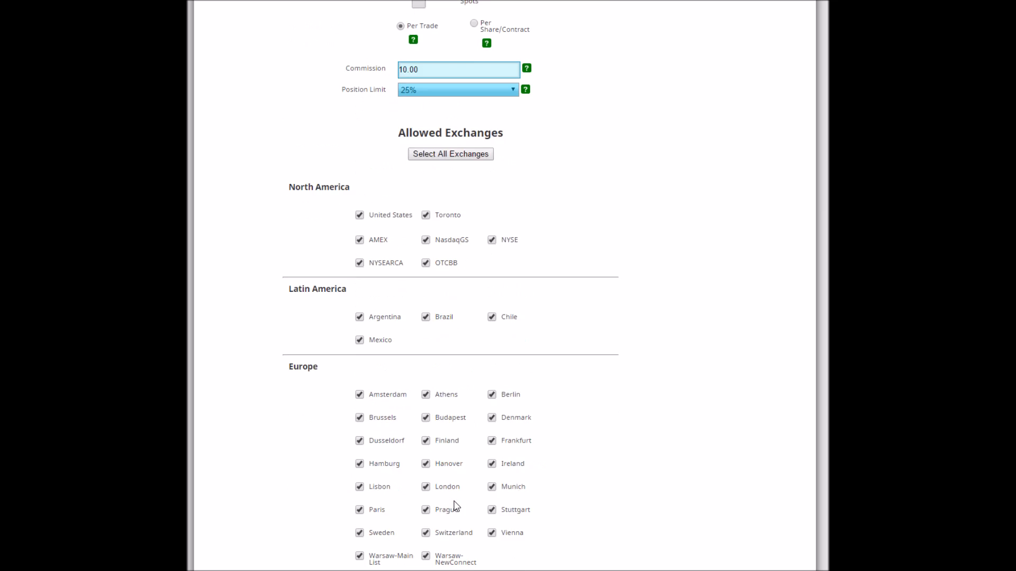
scroll(456, 506, up, 10)
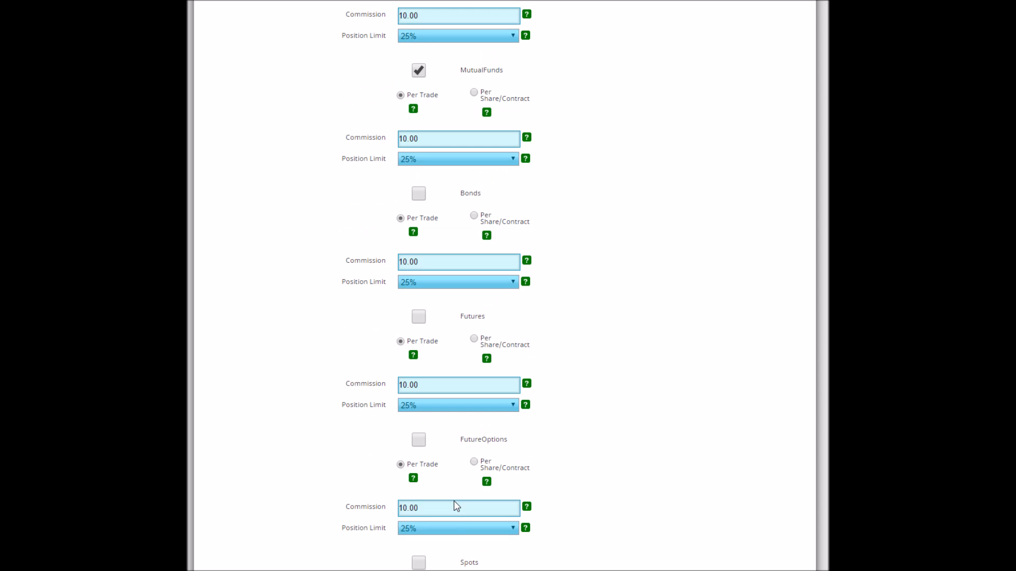
scroll(411, 364, down, 9)
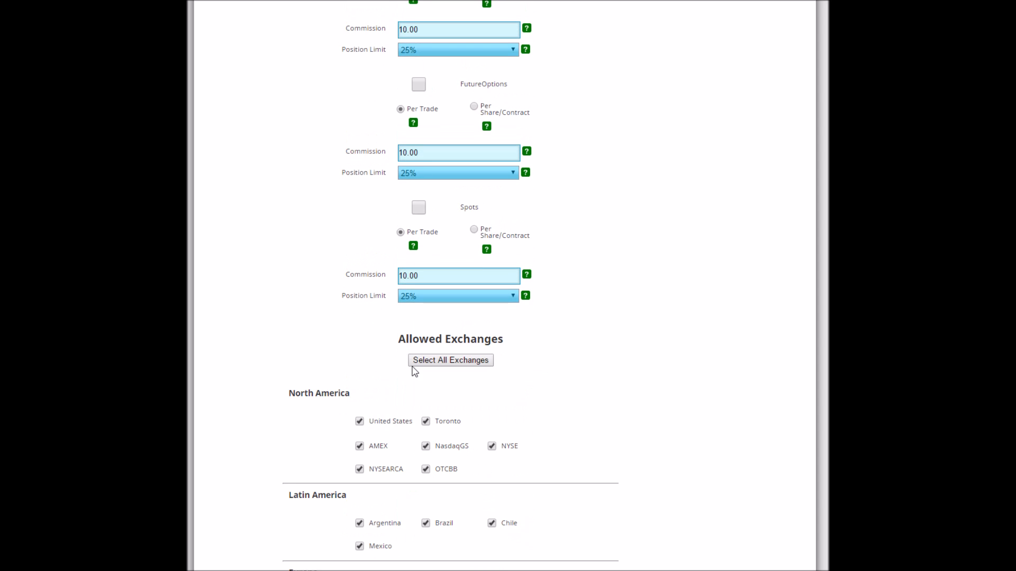
scroll(368, 379, up, 20)
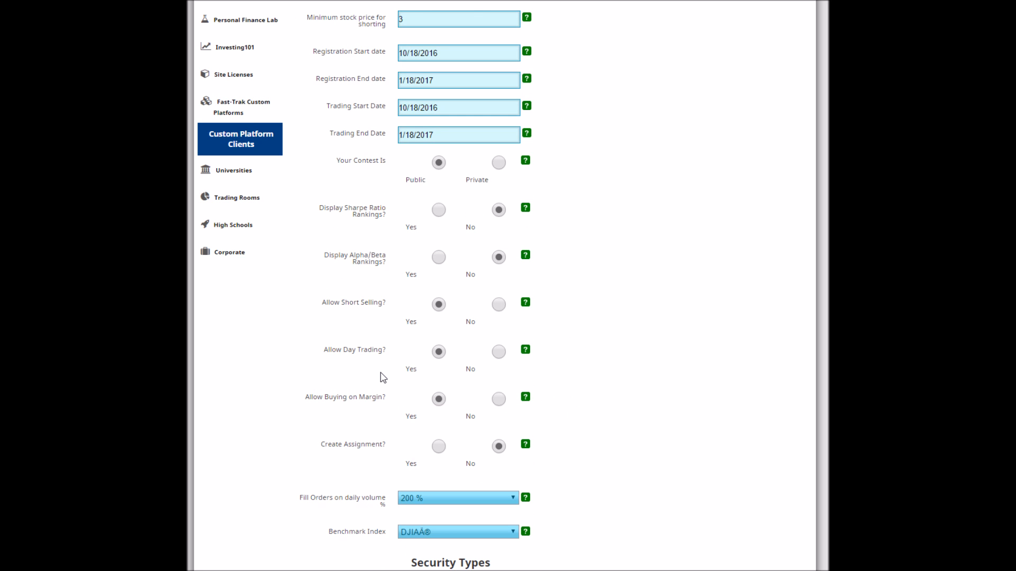
scroll(383, 377, down, 5)
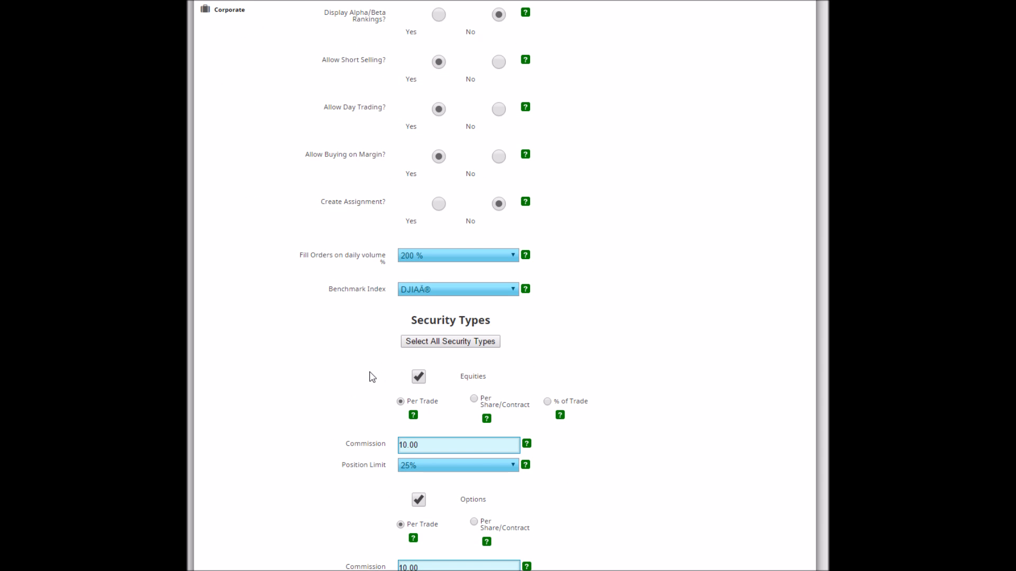
scroll(426, 390, up, 4)
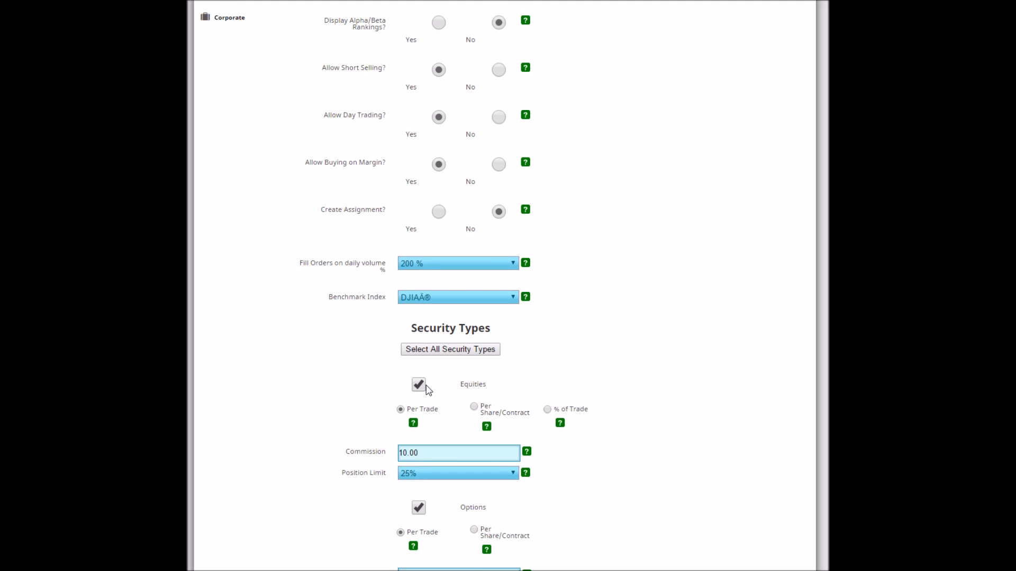
scroll(358, 410, down, 7)
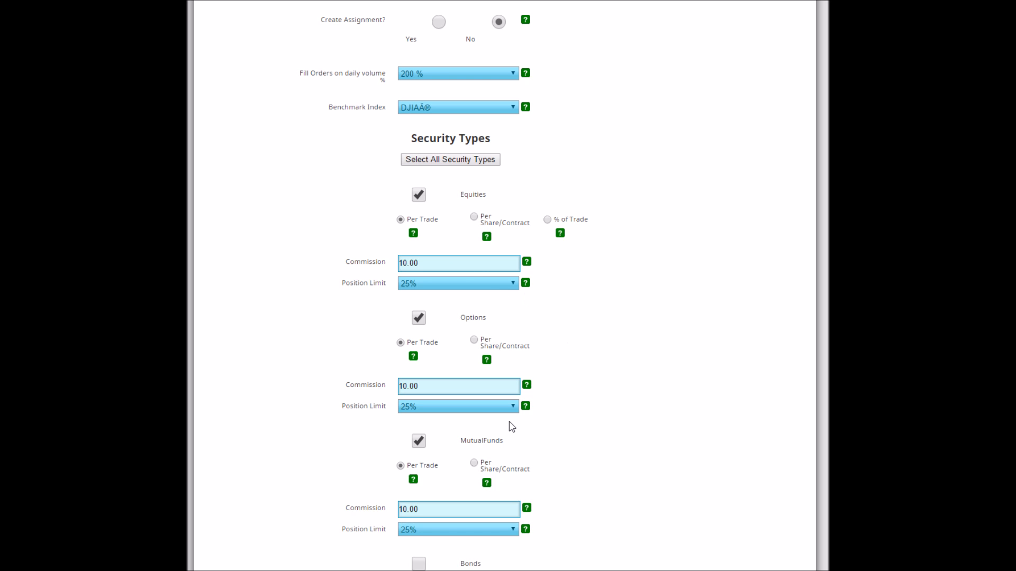
scroll(476, 449, down, 3)
scroll(311, 435, down, 8)
scroll(310, 437, down, 9)
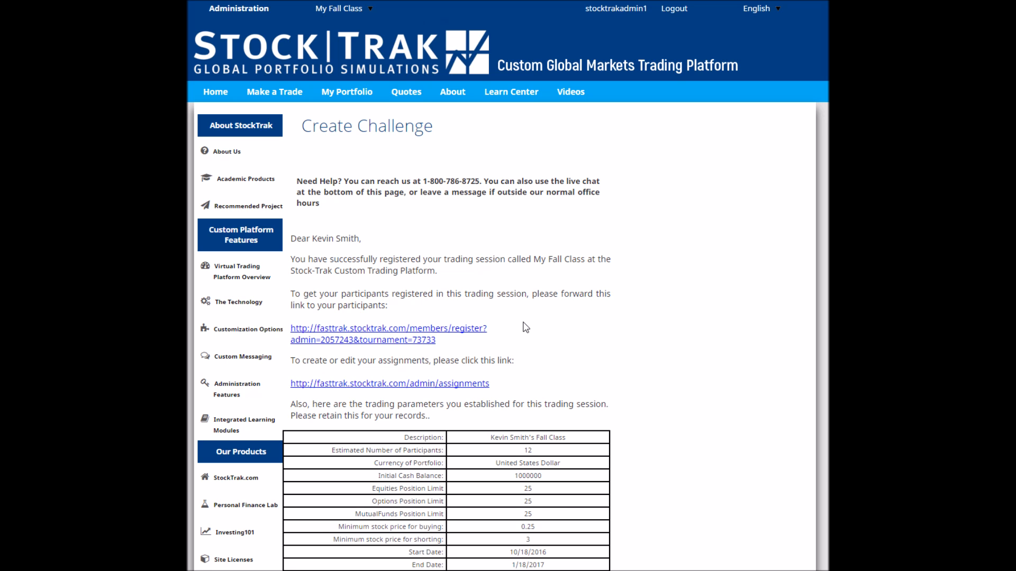
Review the My Fall Class trading parameter table, then bring up the Administration dropdown.
scroll(526, 328, down, 5)
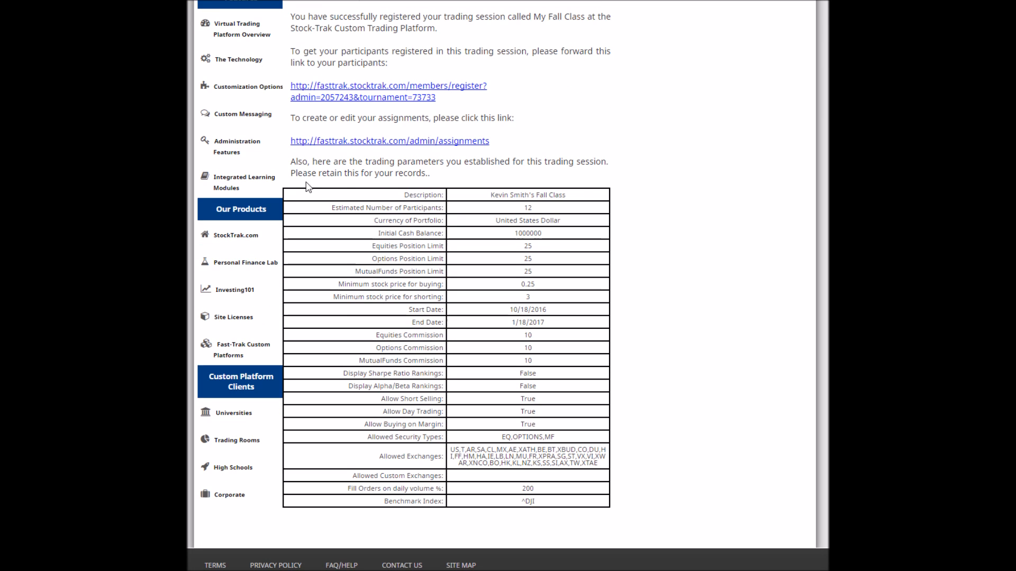
scroll(535, 513, up, 5)
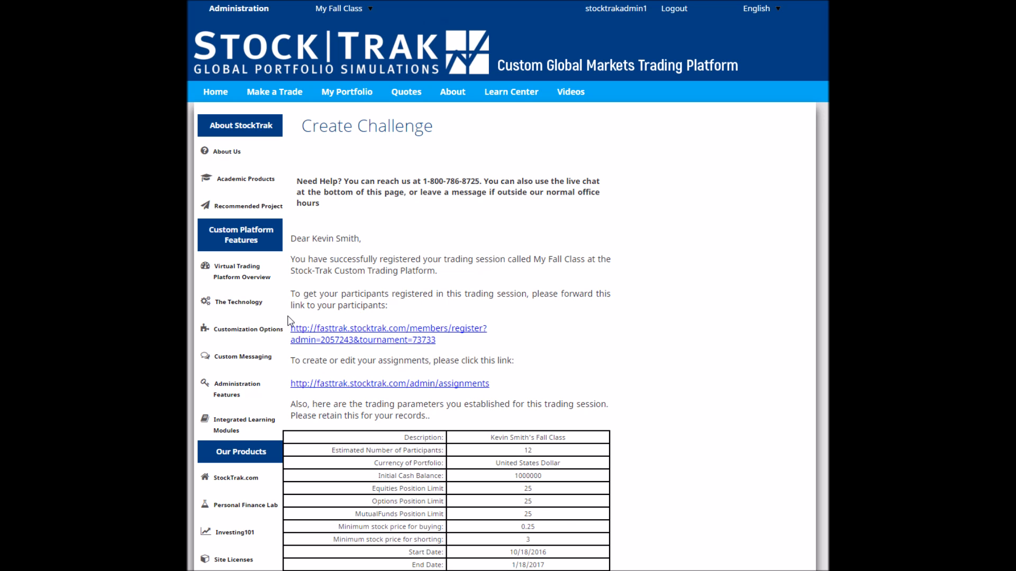
mouse_move(275, 311)
mouse_down()
mouse_move(828, 369)
mouse_move(695, 377)
mouse_up()
click(241, 13)
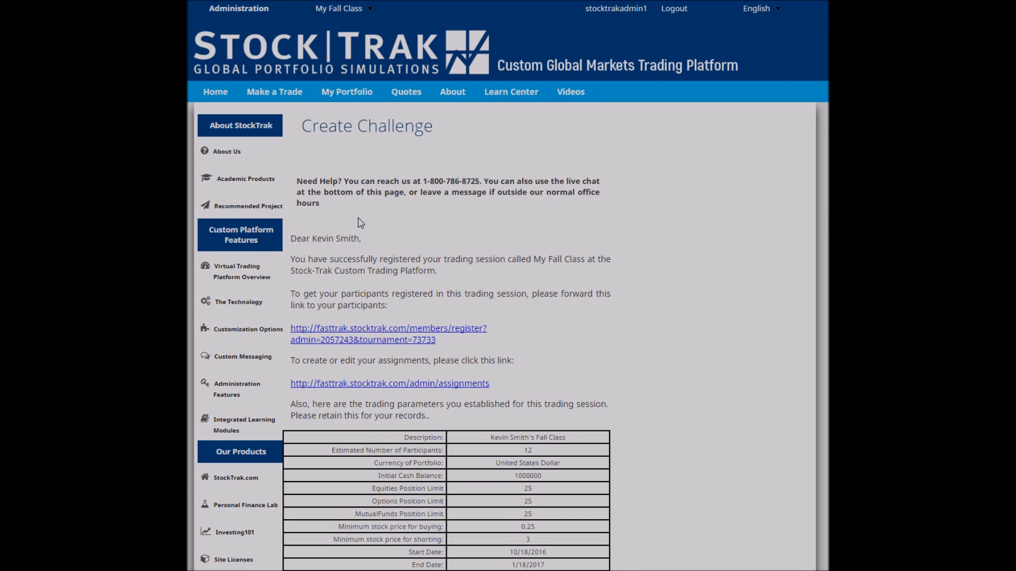
Open the Administration Reports summary for the StockTrak Demo Contest session.
mouse_move(239, 14)
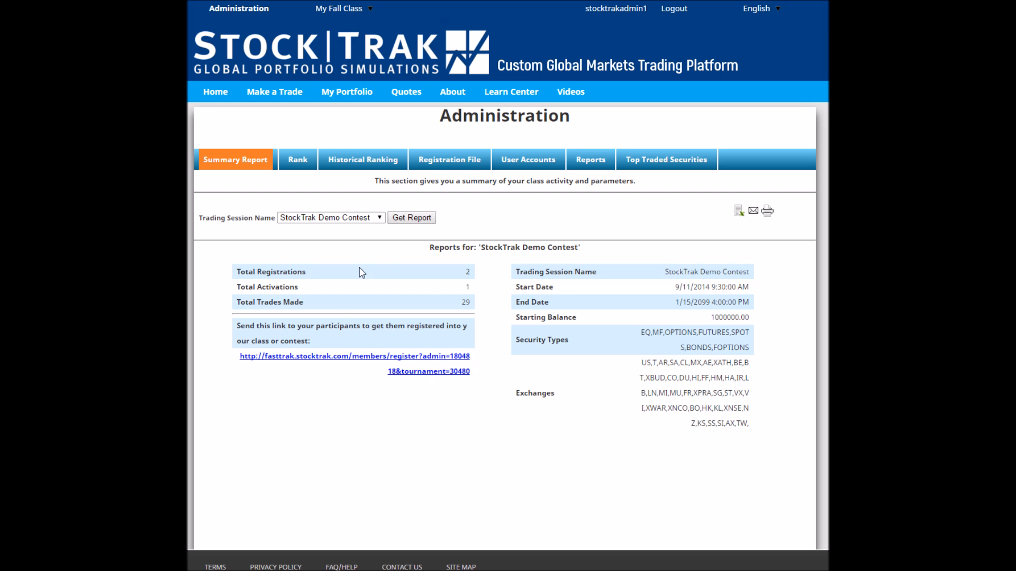
Keep StockTrak Demo Contest as the session and show the FIUAvtive16 Rank standings.
click(344, 218)
click(345, 220)
click(341, 222)
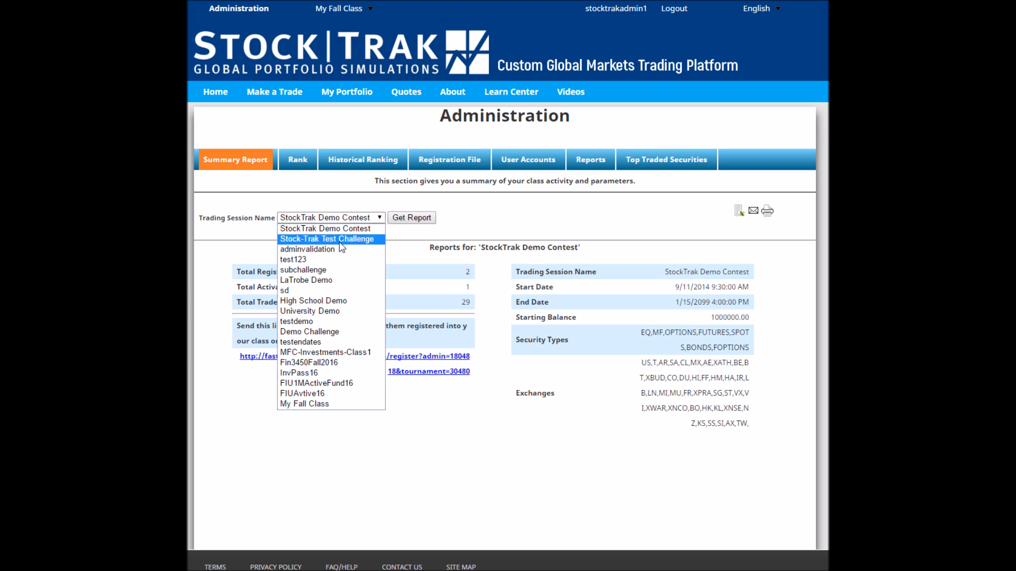
click(335, 228)
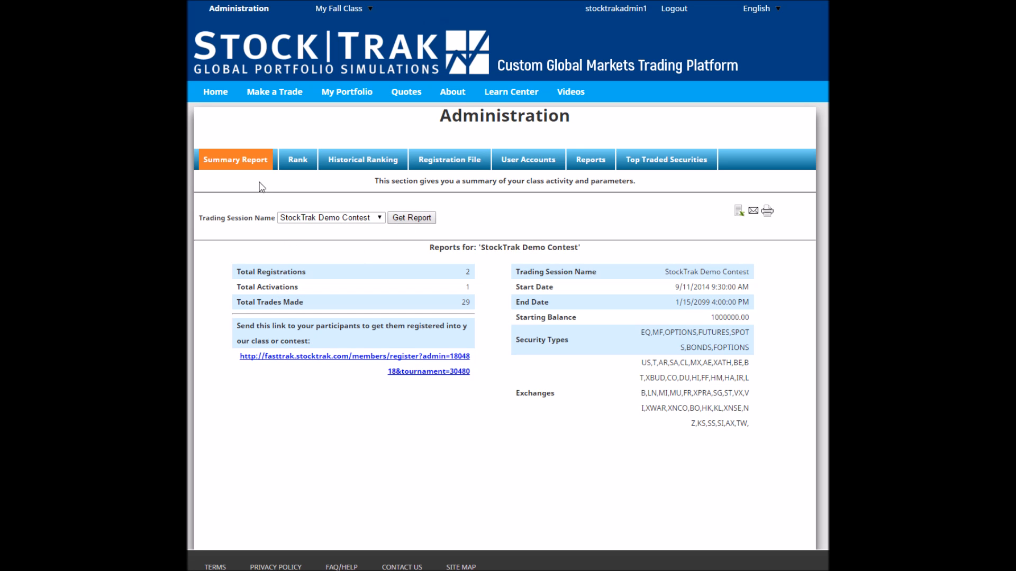
click(297, 161)
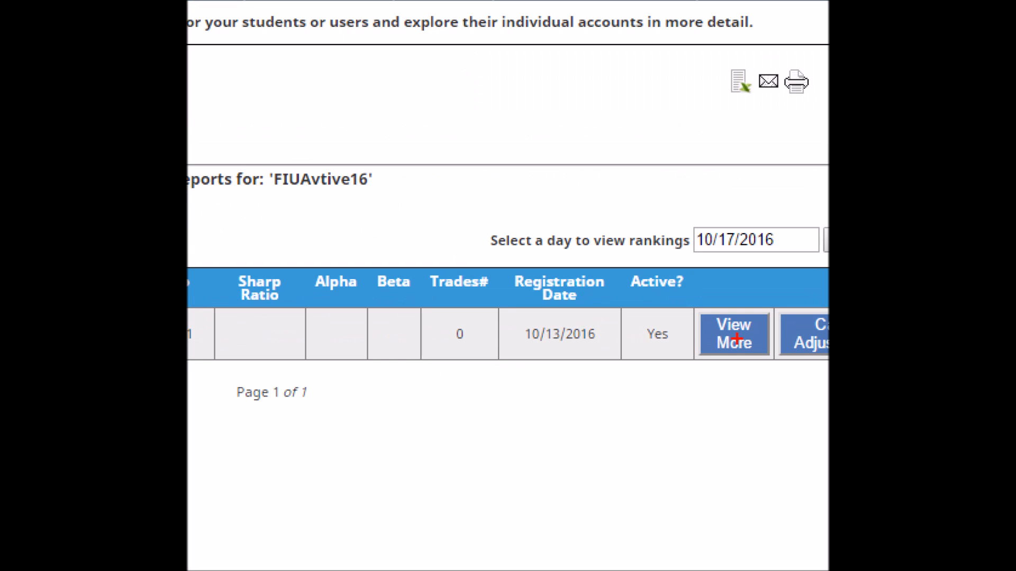
drag(785, 365, 776, 379)
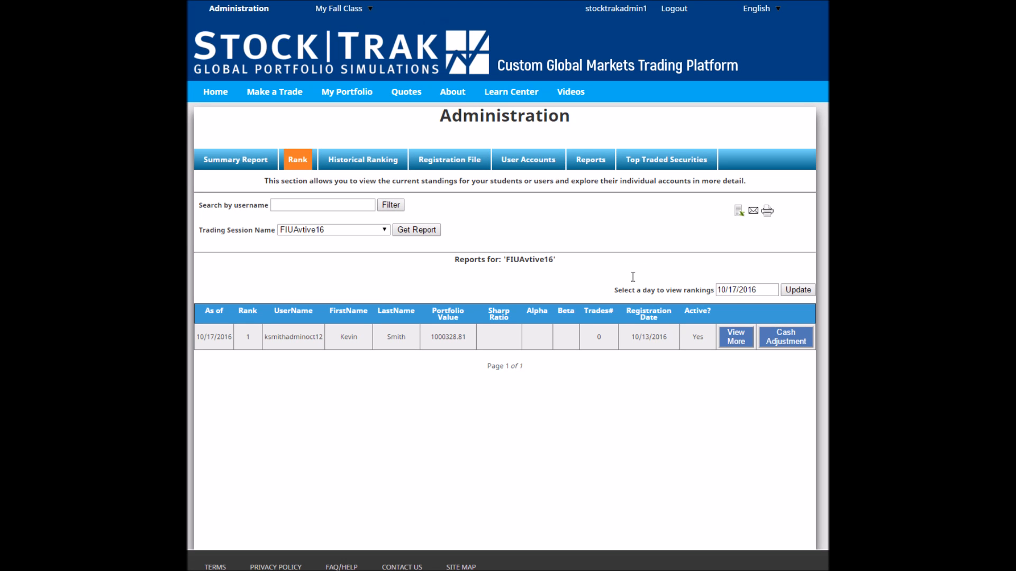
click(739, 336)
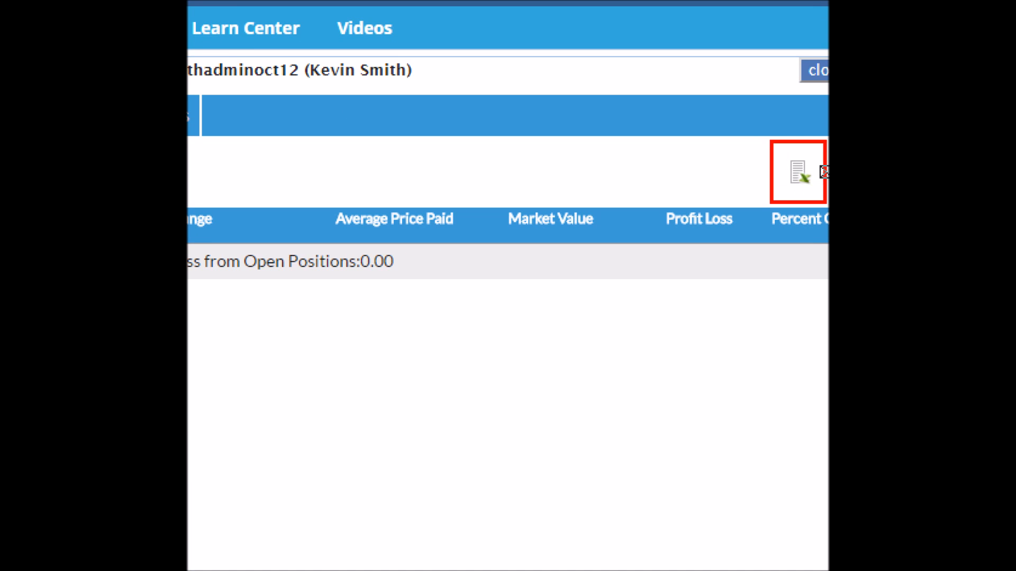
click(815, 70)
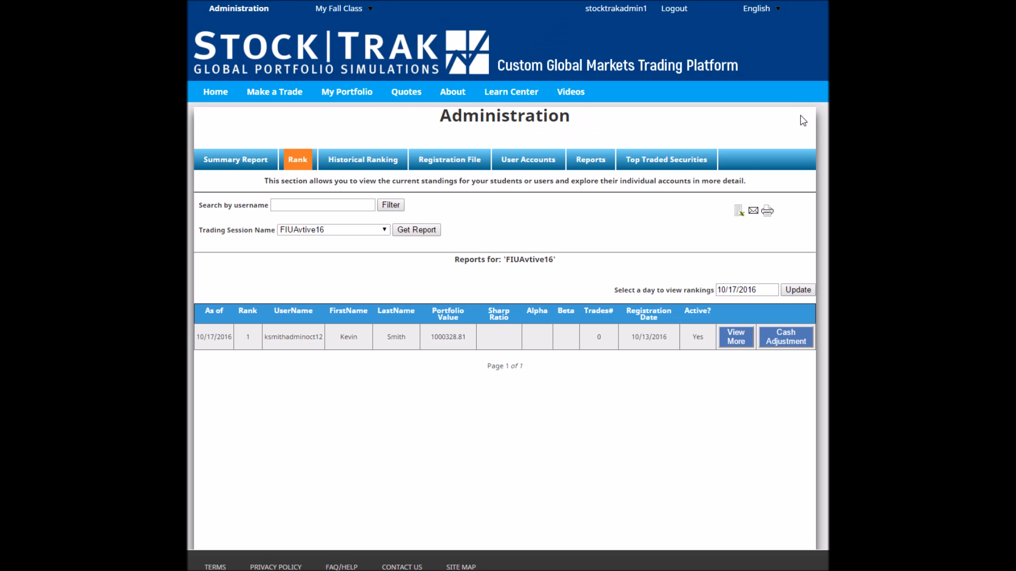
Review Historical Ranking at the current date, then show the FIUAvtive16 Registration File.
click(363, 160)
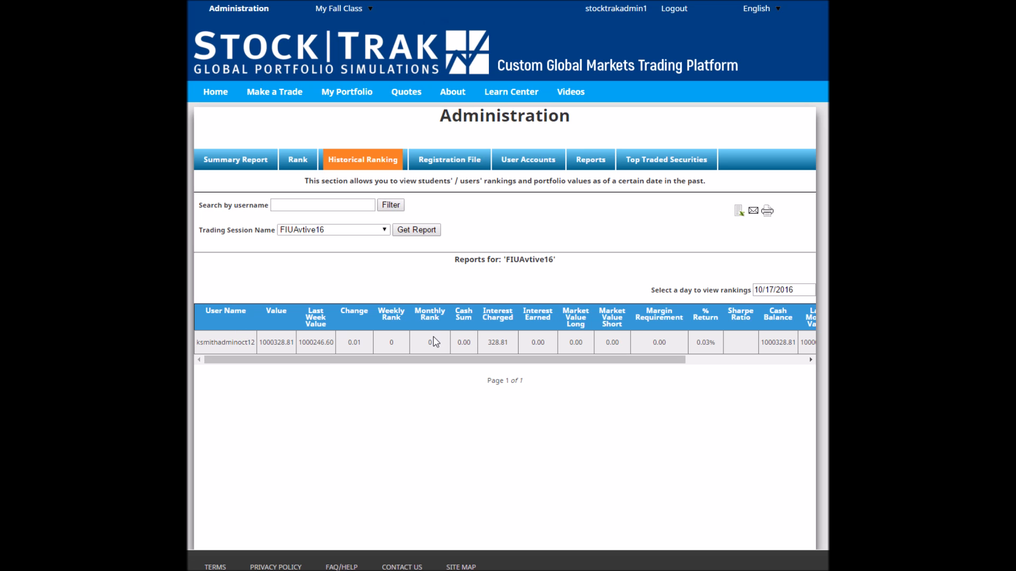
click(778, 290)
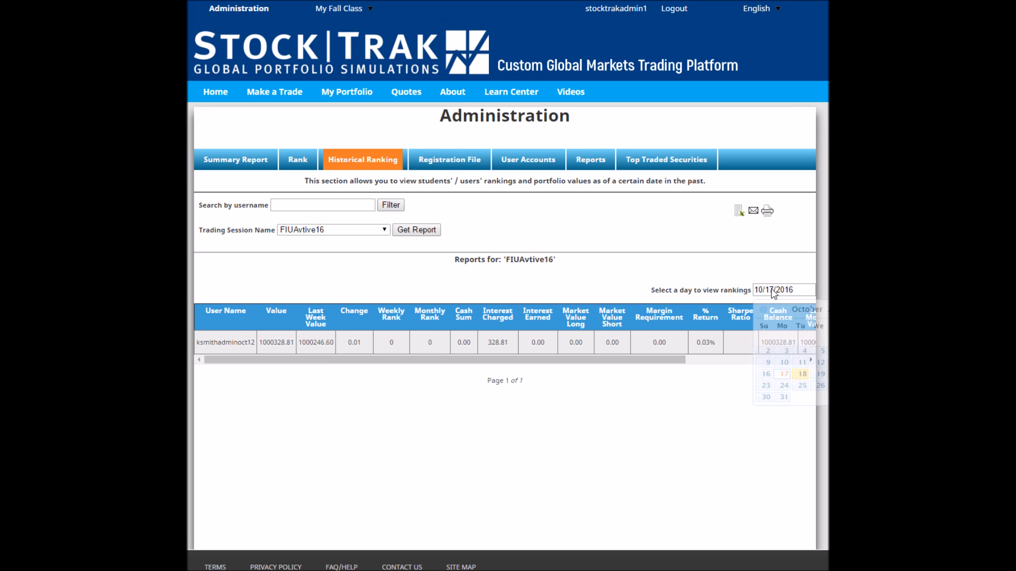
click(701, 290)
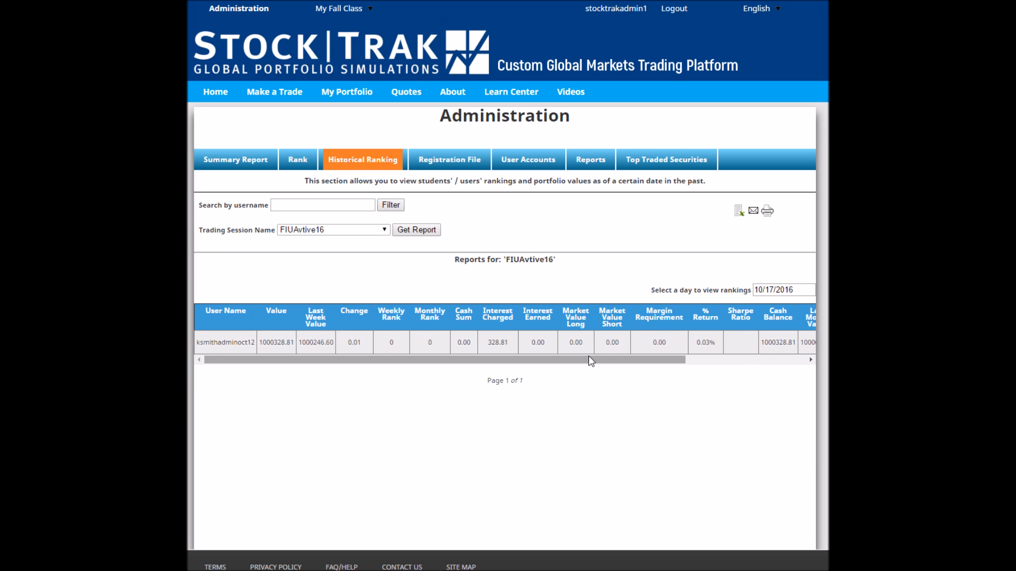
drag(588, 355, 725, 349)
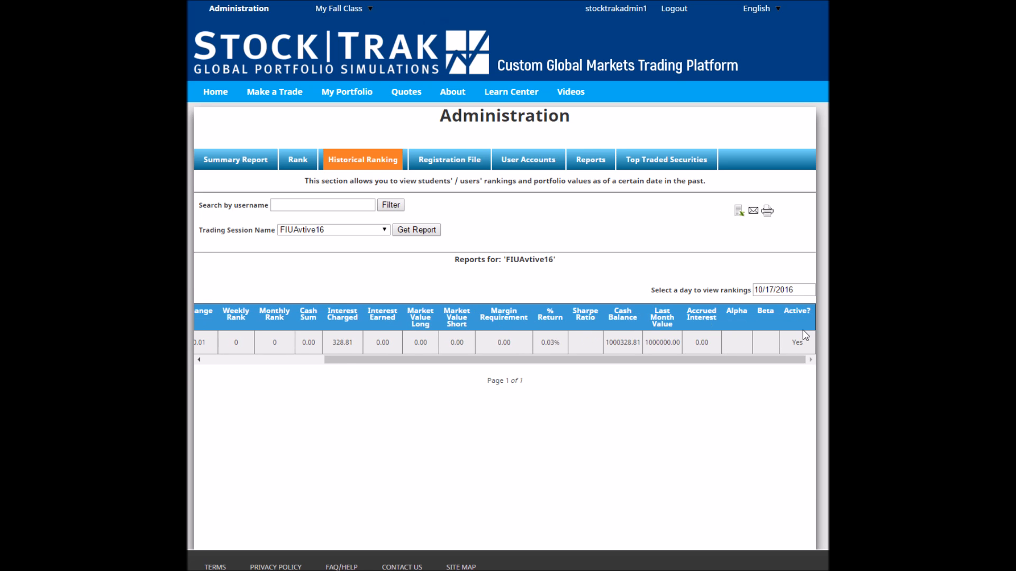
drag(517, 358, 342, 365)
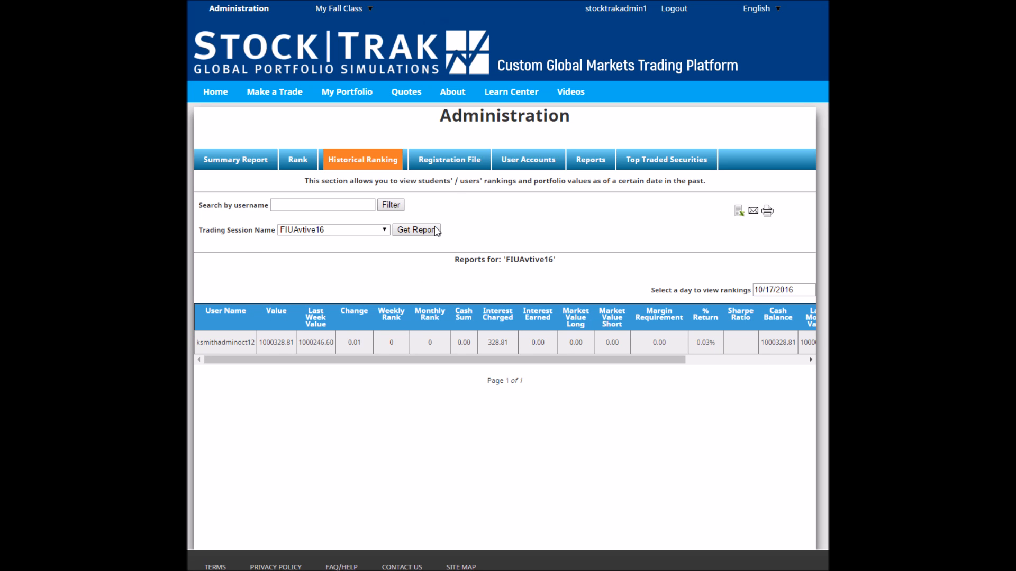
click(464, 160)
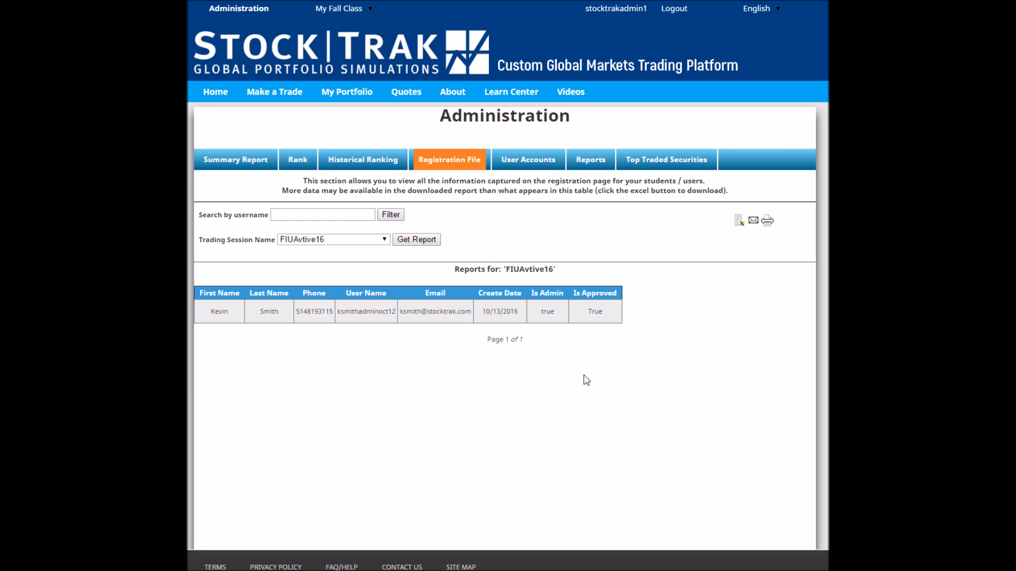
View the User Accounts activity overview, then the FIUAvtive16 Reports export options.
click(525, 165)
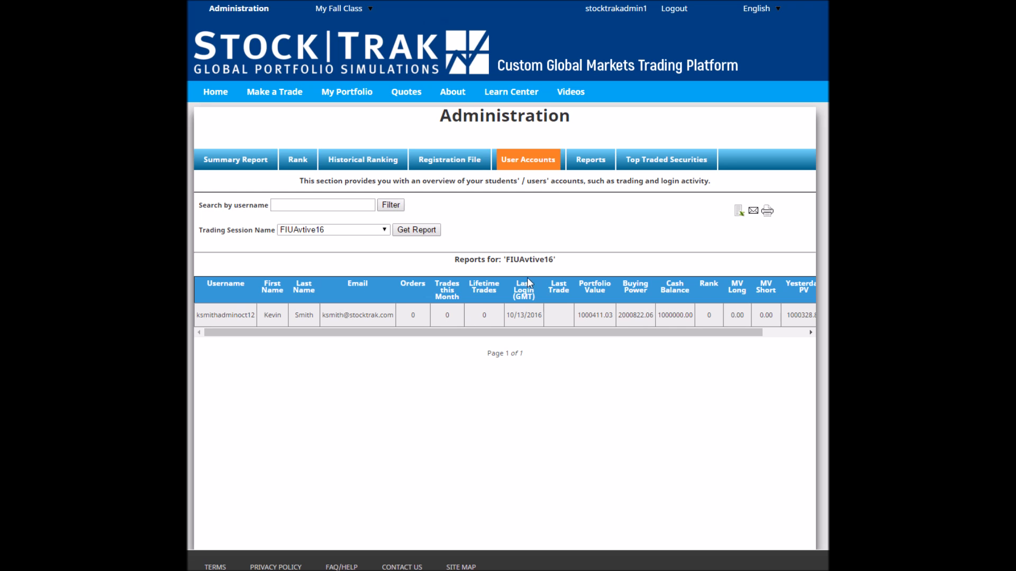
click(588, 165)
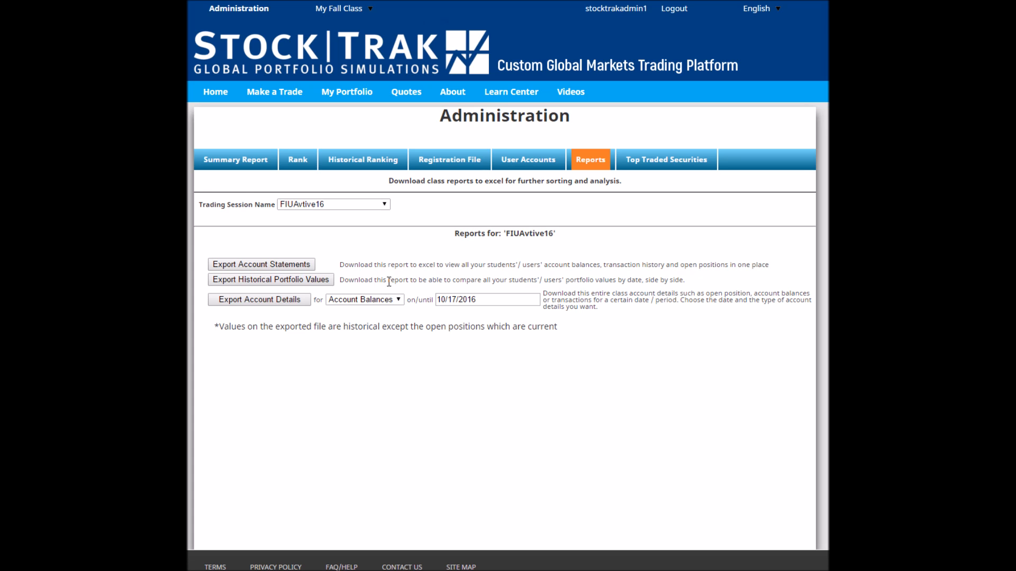
Keep Account Balances as the account detail report type and view Top Traded Securities.
click(369, 297)
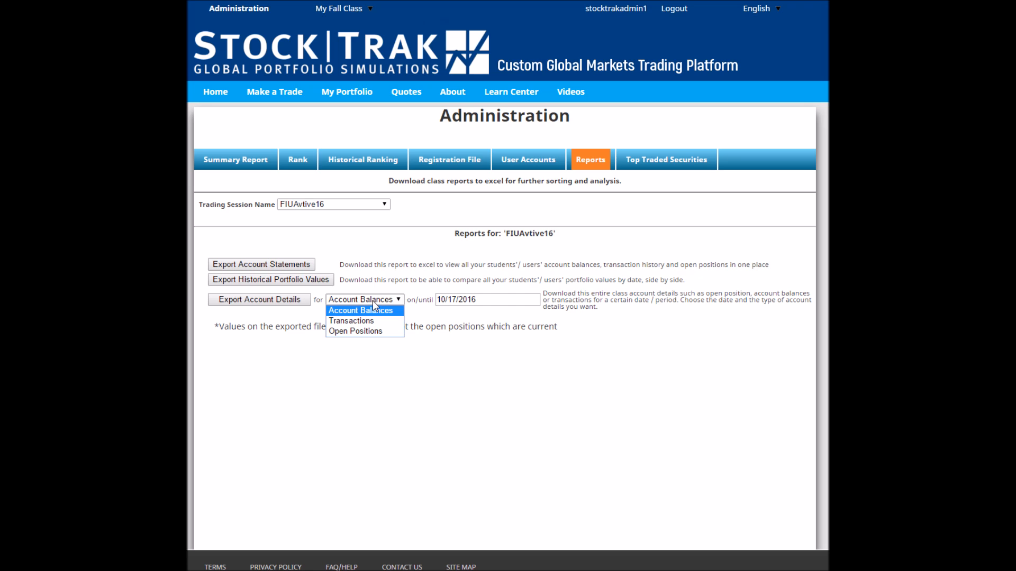
click(373, 302)
click(647, 173)
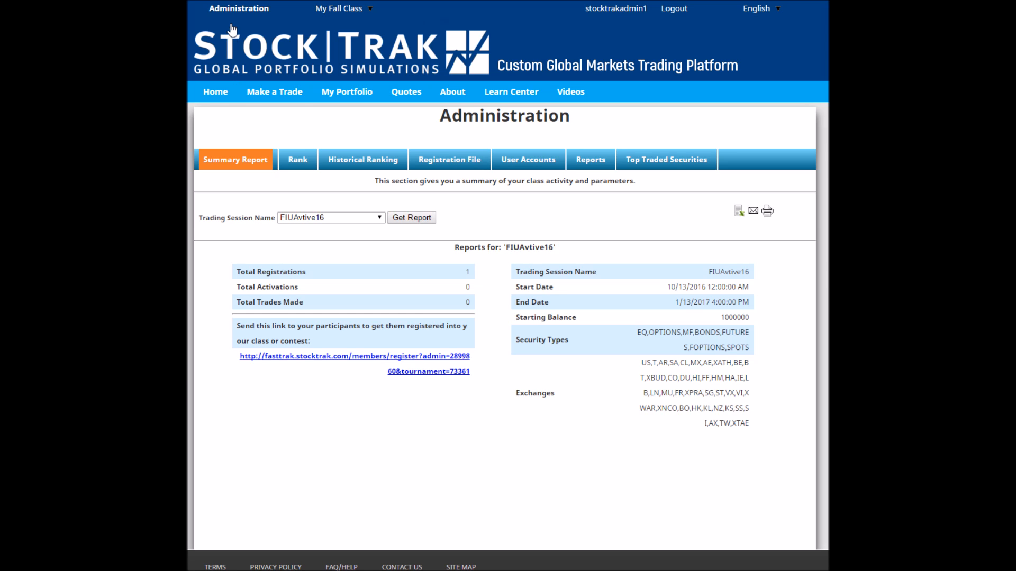
Open the Create New Assignment form for the Demo Challenge contest from Administration > Assignments.
mouse_move(231, 22)
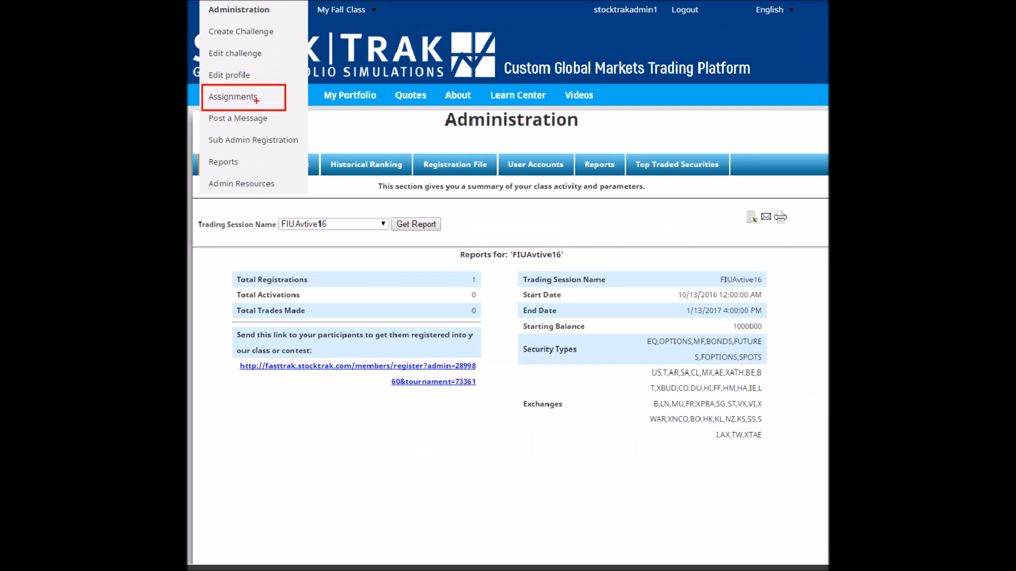
click(239, 99)
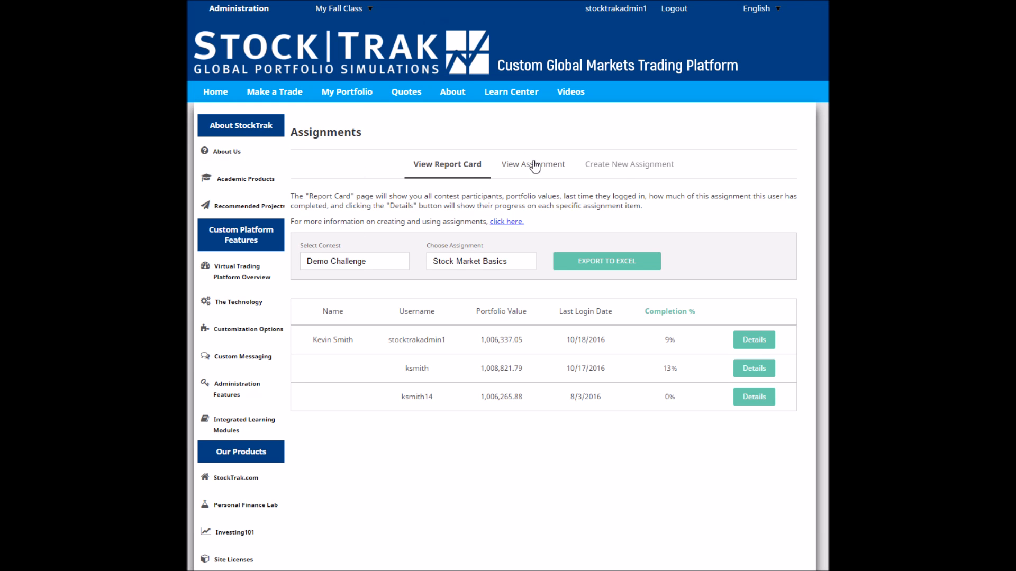
click(623, 170)
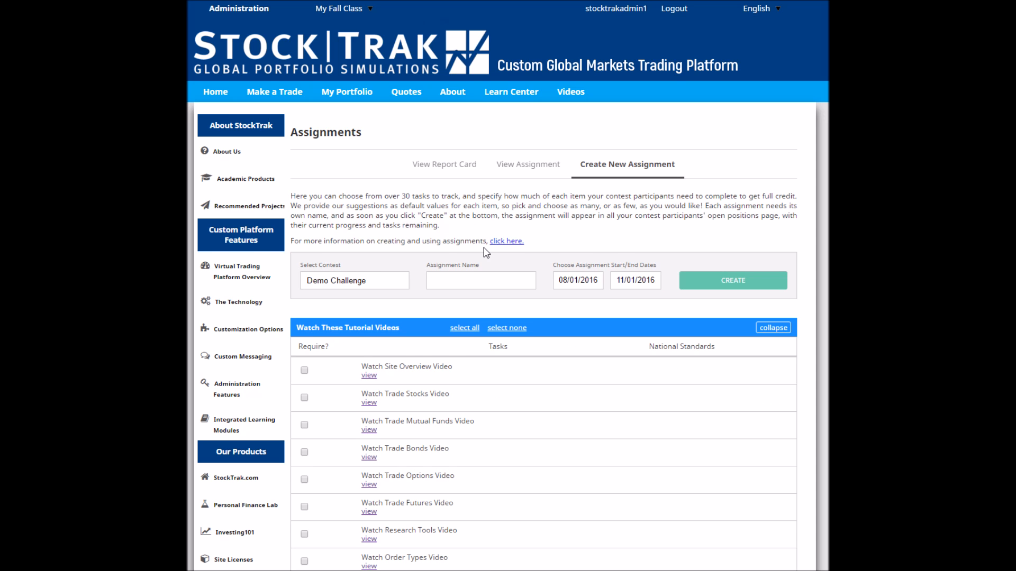
Tick all eight Watch These Tutorial Videos tasks as required, then collapse that group.
scroll(493, 245, down, 2)
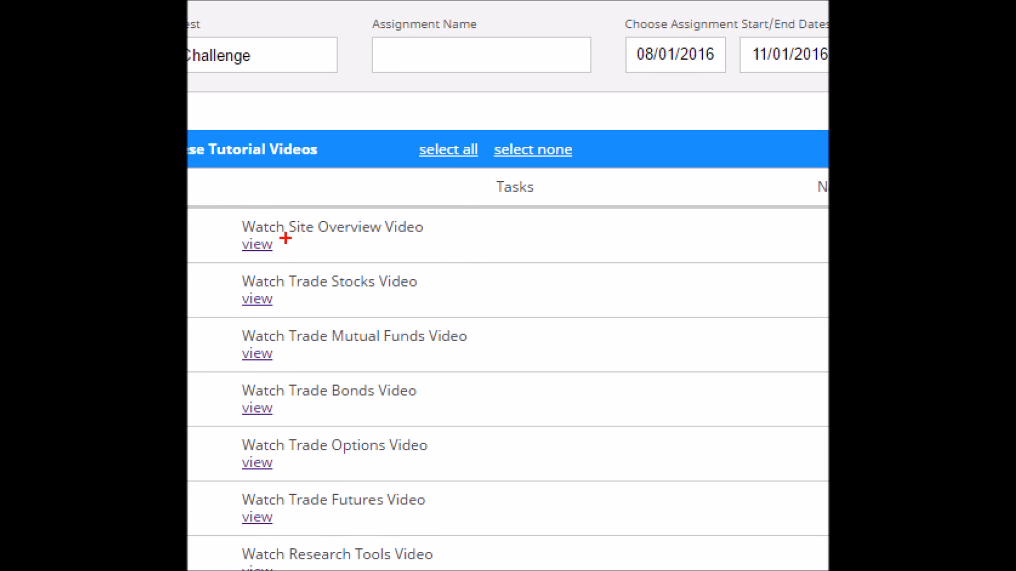
drag(219, 198, 442, 267)
mouse_move(228, 268)
mouse_down()
mouse_move(480, 345)
mouse_move(465, 400)
mouse_move(466, 570)
mouse_up()
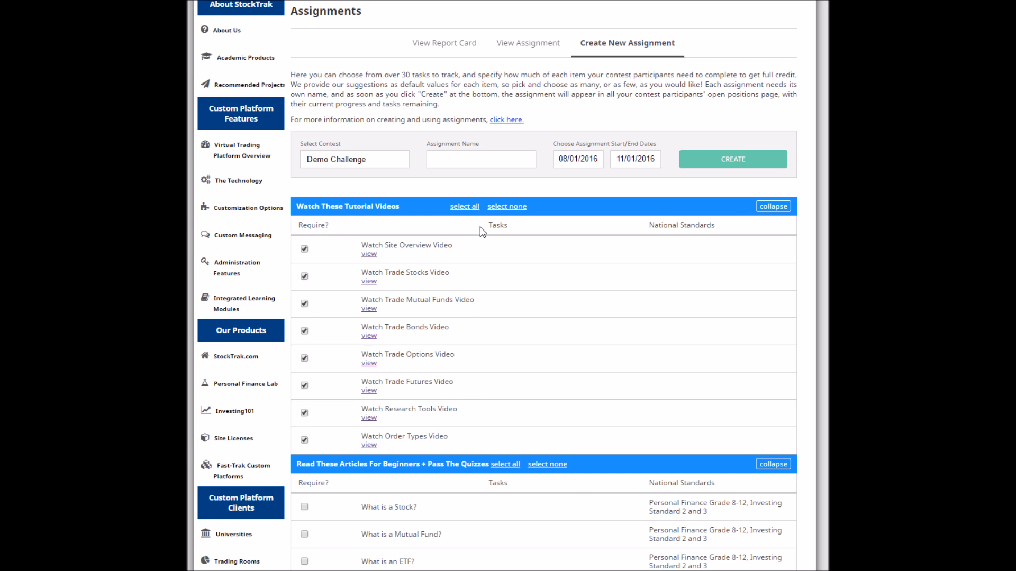
click(772, 207)
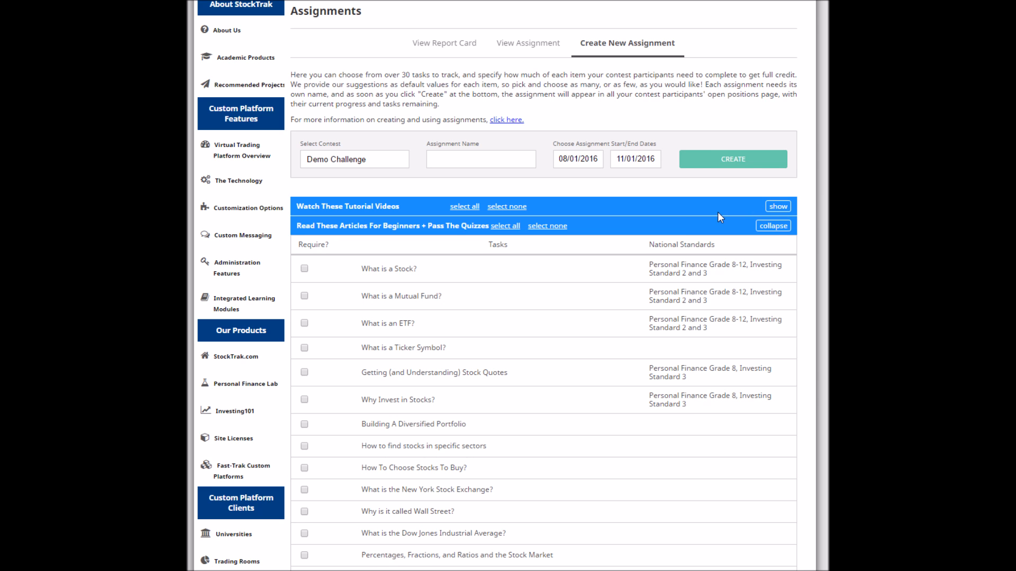
Under Make The Following Basic Trades, require Buy U.S. Stock and Short U.S. Stock once each.
scroll(576, 286, down, 1)
scroll(576, 285, down, 2)
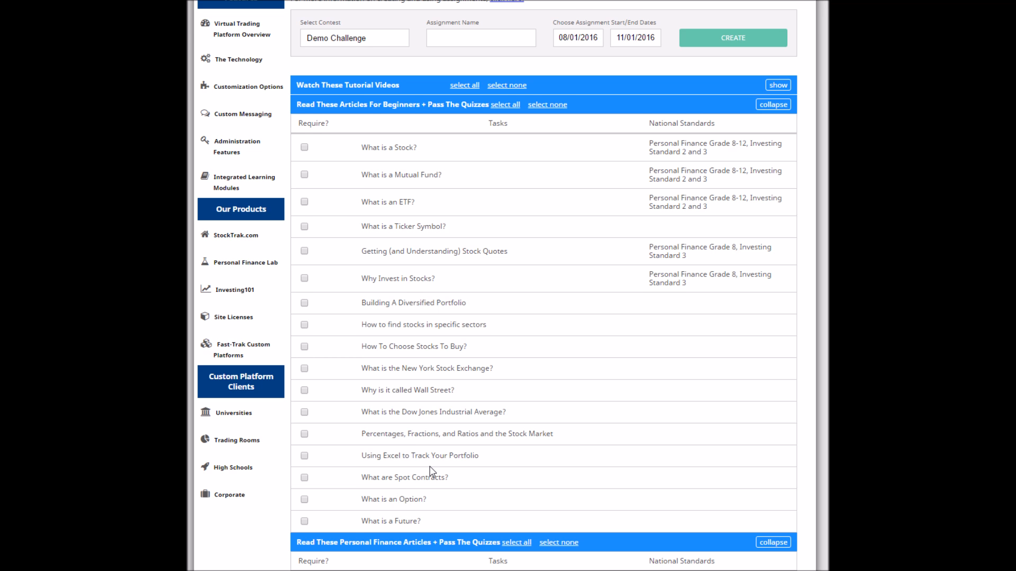
scroll(506, 251, down, 7)
scroll(506, 251, down, 20)
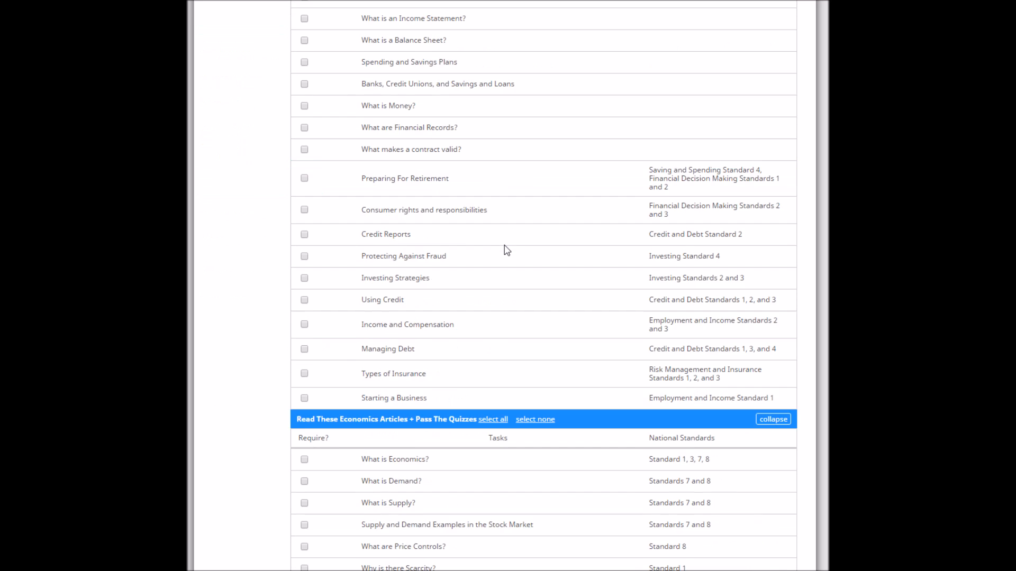
scroll(506, 251, down, 6)
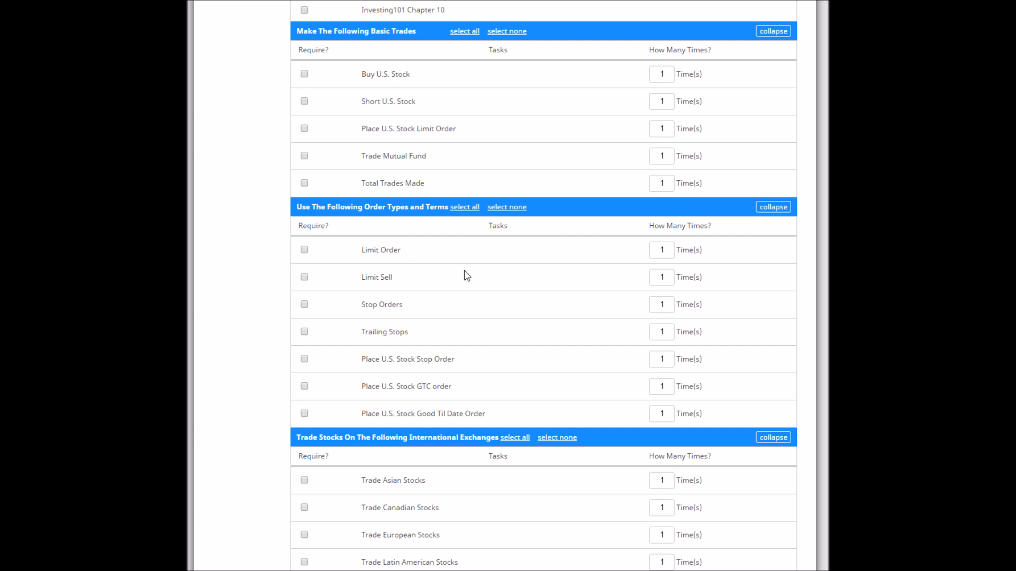
click(304, 74)
drag(668, 75, 656, 76)
drag(667, 101, 642, 101)
click(305, 101)
Also require Total Trades Made at 1 Time(s), then scroll back up the form.
click(305, 183)
drag(670, 182, 618, 180)
scroll(577, 294, down, 5)
scroll(570, 297, up, 7)
scroll(570, 297, up, 11)
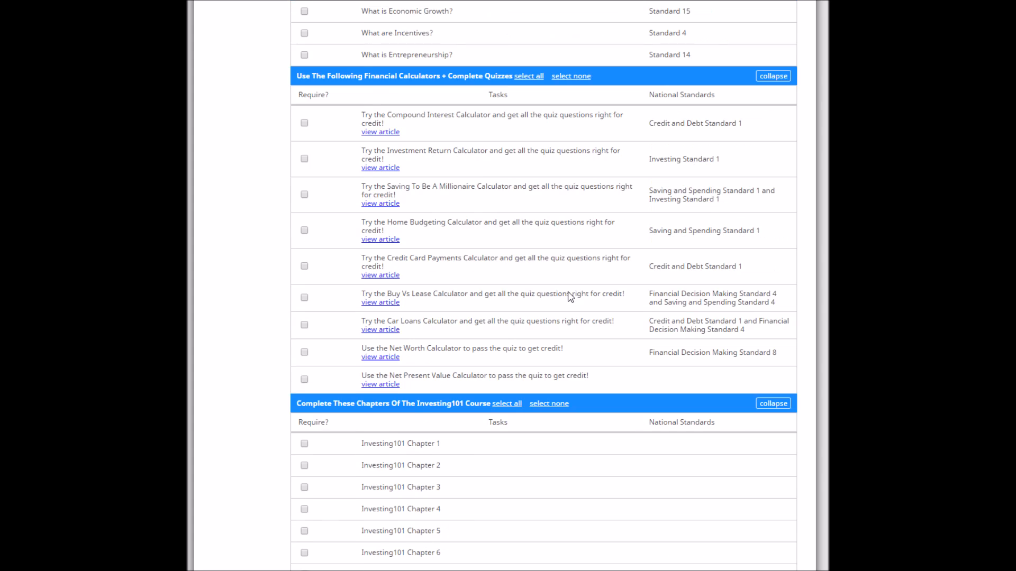
scroll(545, 301, down, 4)
scroll(542, 302, up, 20)
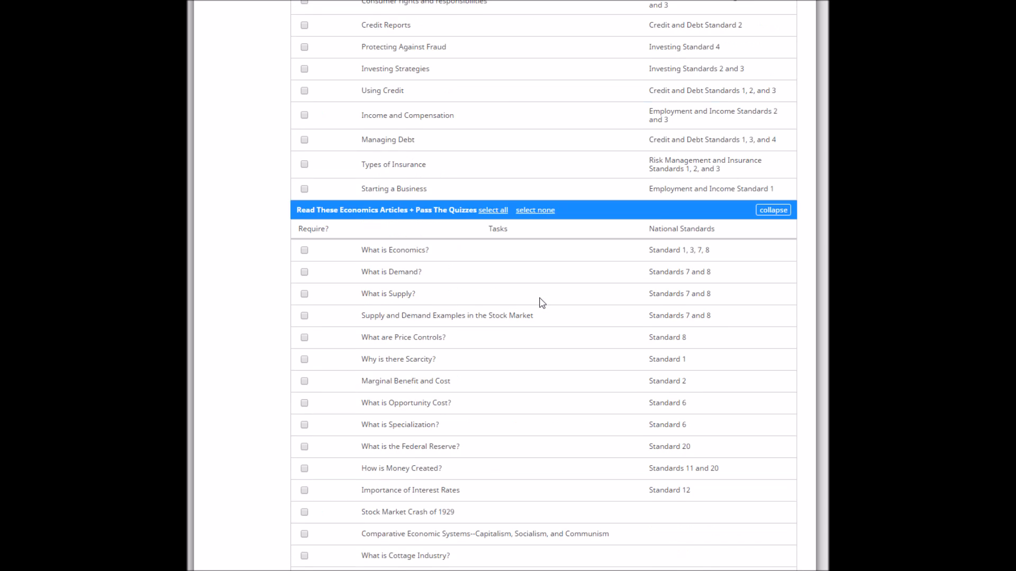
scroll(540, 302, up, 7)
Enter 'My First Assignment' in the Assignment Name field.
click(446, 227)
text(My First Assignment)
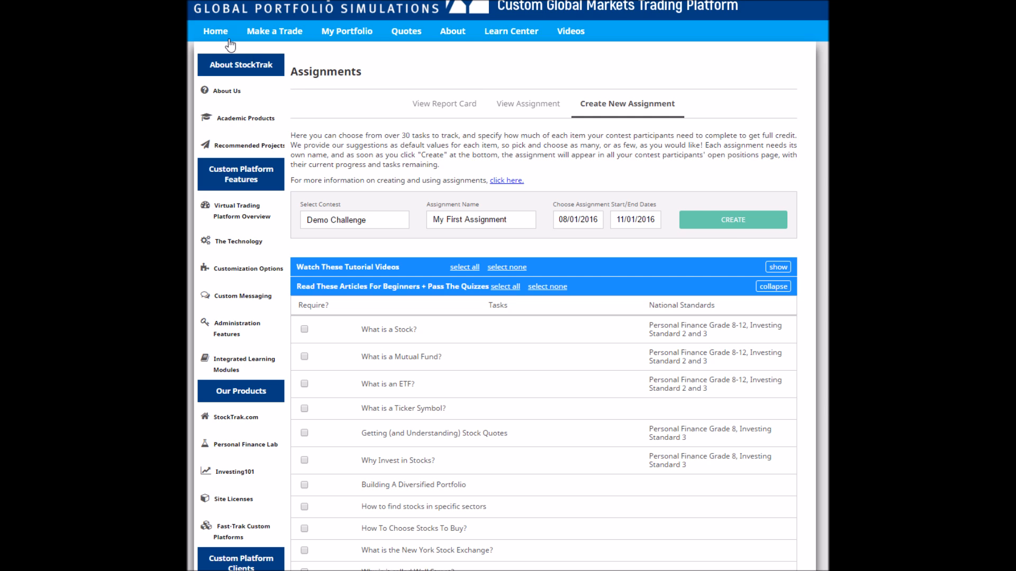
Return to Home and keep Stock Market Basics, at 9% completion, as the tracked assignment.
click(222, 38)
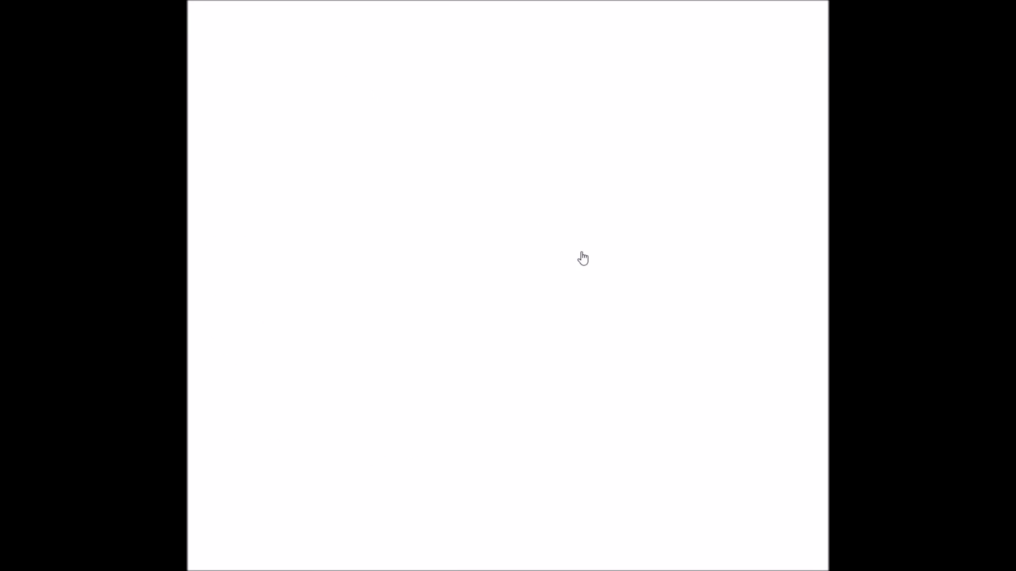
mouse_move(347, 18)
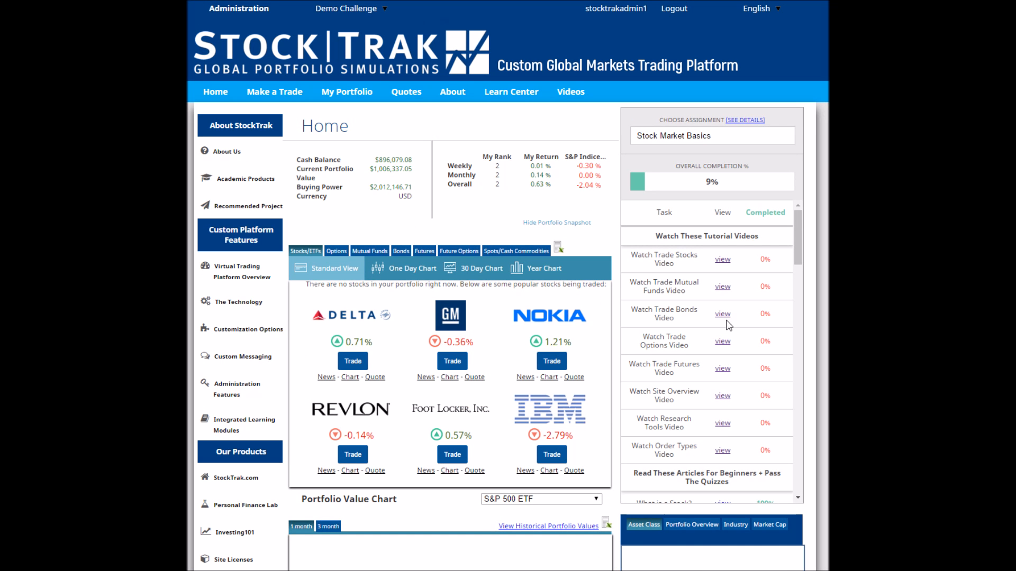
click(683, 138)
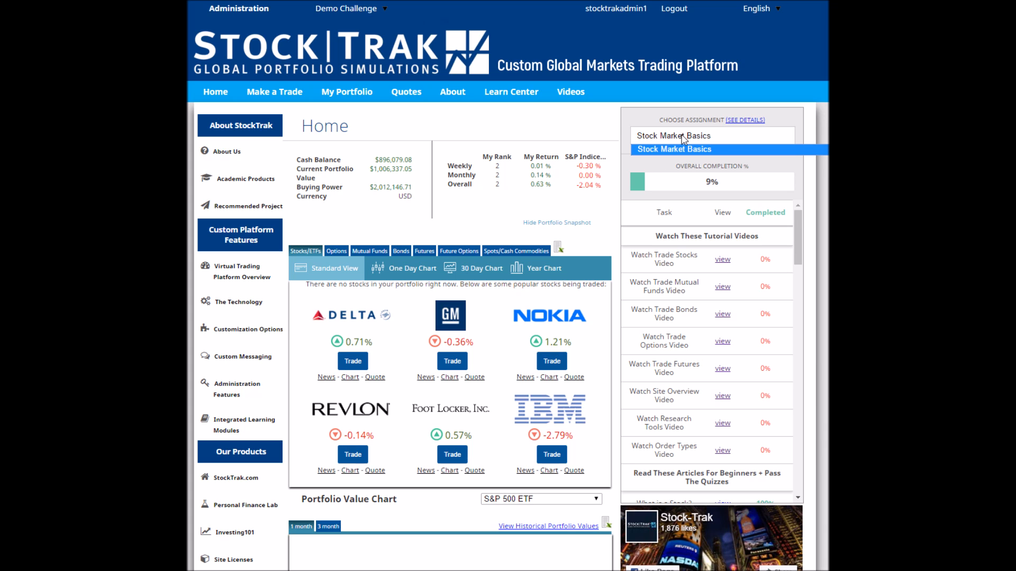
click(681, 141)
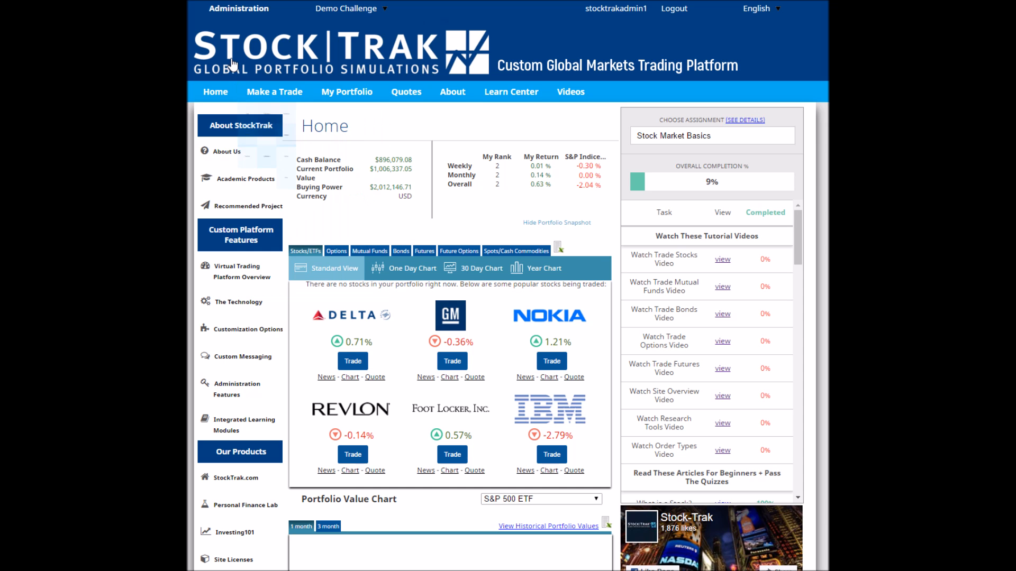
mouse_move(233, 15)
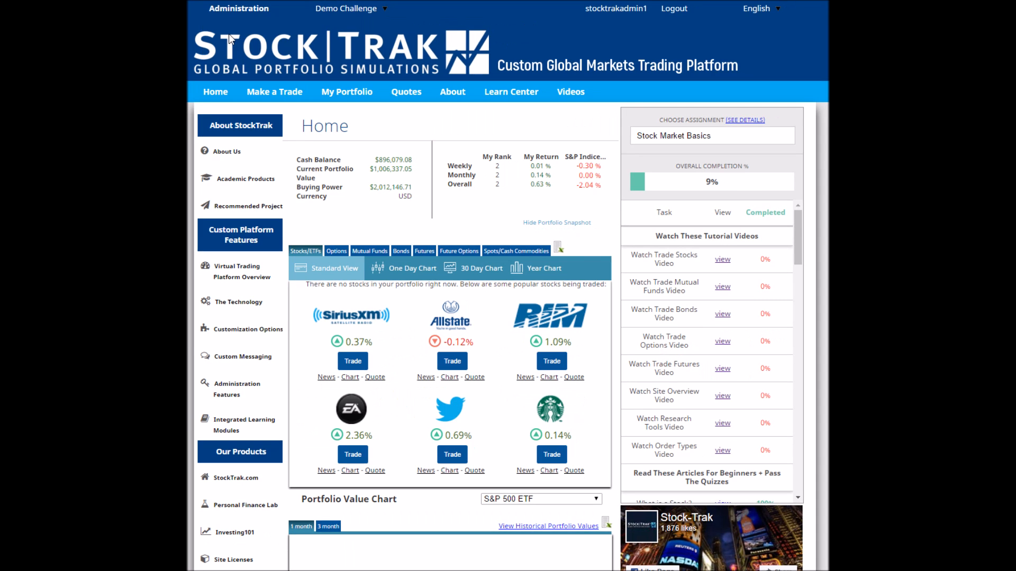
Open the Stock Market Basics report card showing three participants at 9%, 13% and 0% completion.
mouse_move(239, 8)
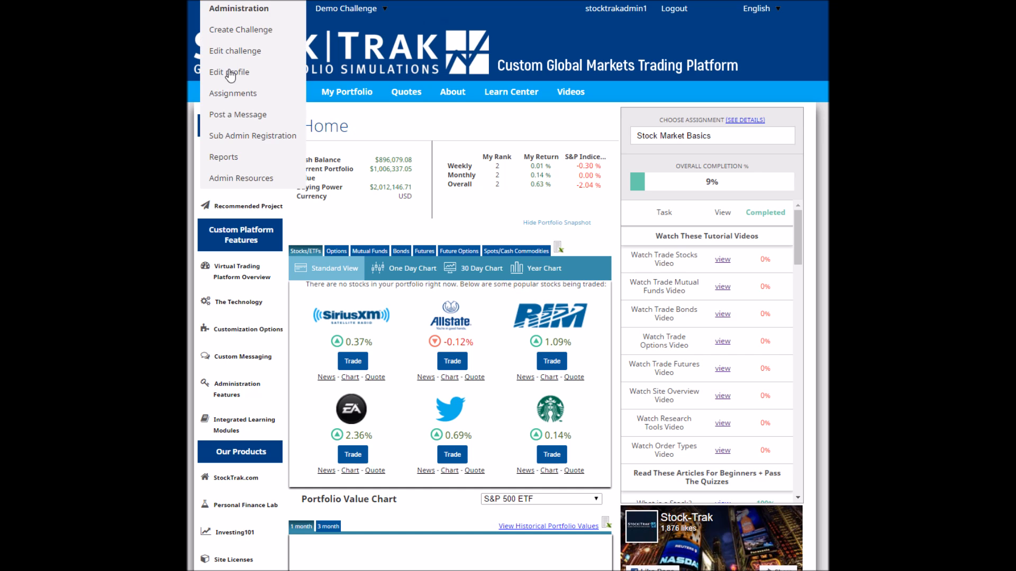
click(227, 99)
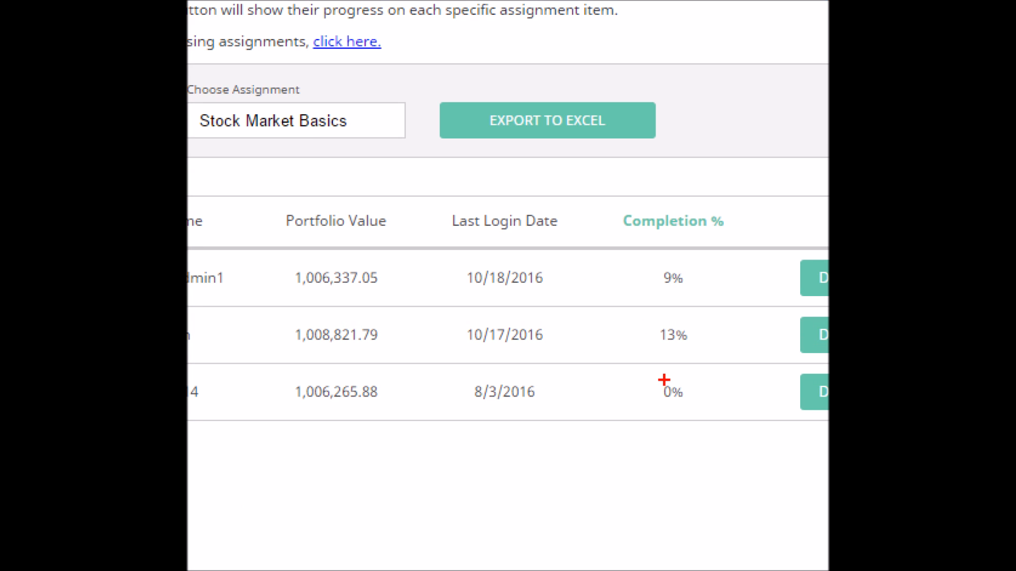
mouse_move(428, 187)
mouse_down()
mouse_move(594, 412)
mouse_move(594, 435)
mouse_up()
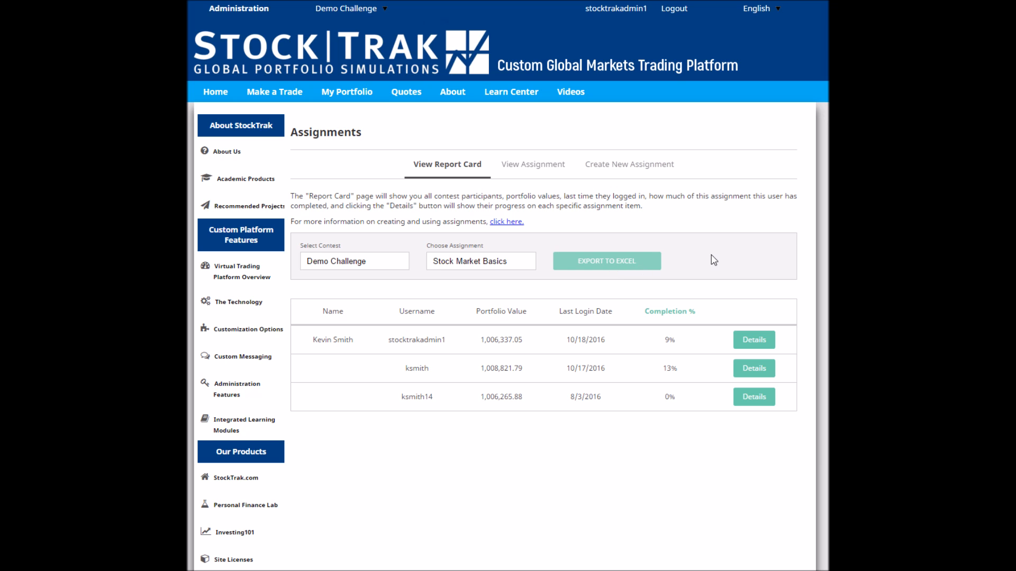
click(753, 343)
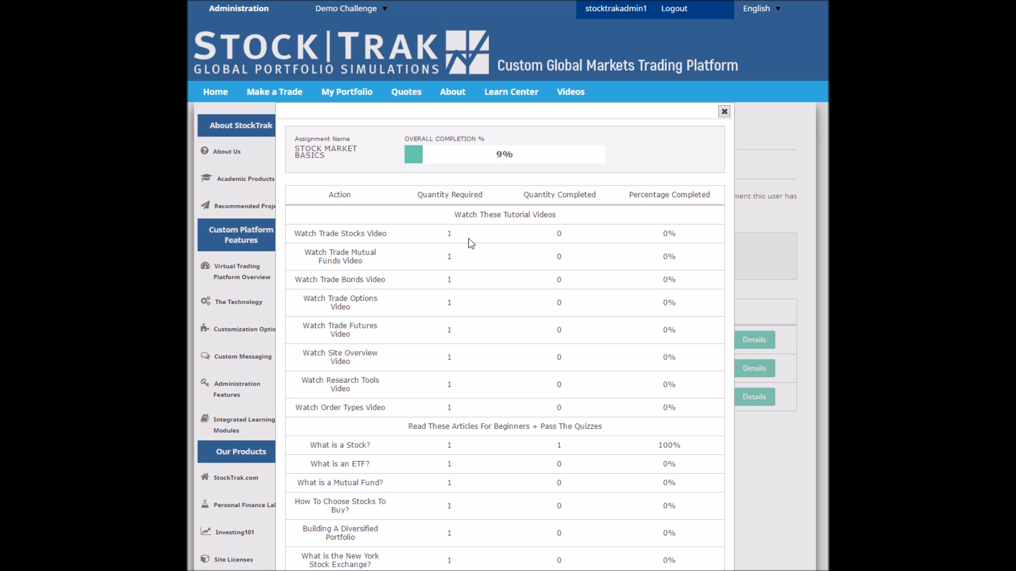
scroll(471, 243, down, 2)
scroll(471, 244, down, 3)
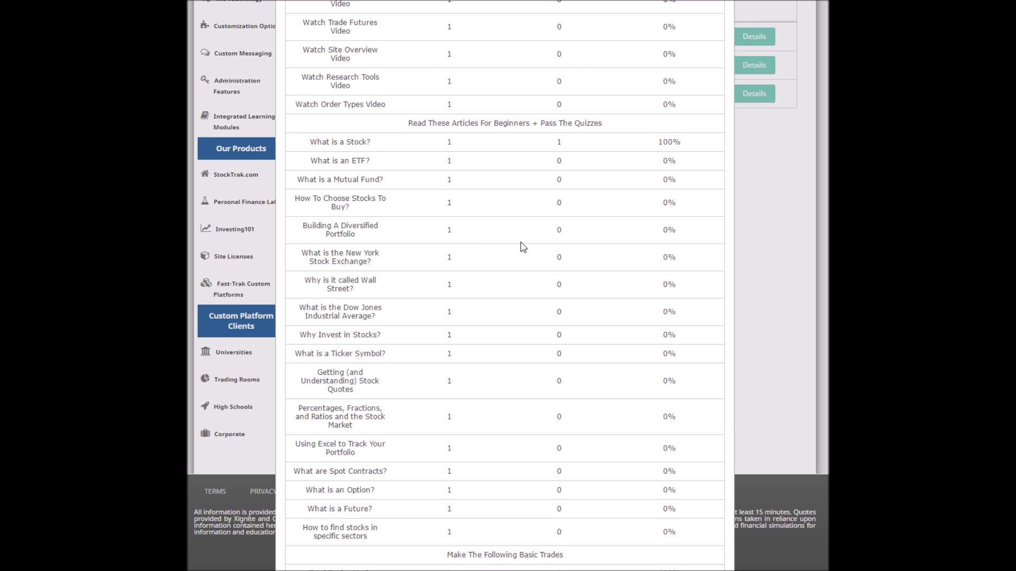
scroll(521, 246, up, 1)
scroll(522, 246, up, 4)
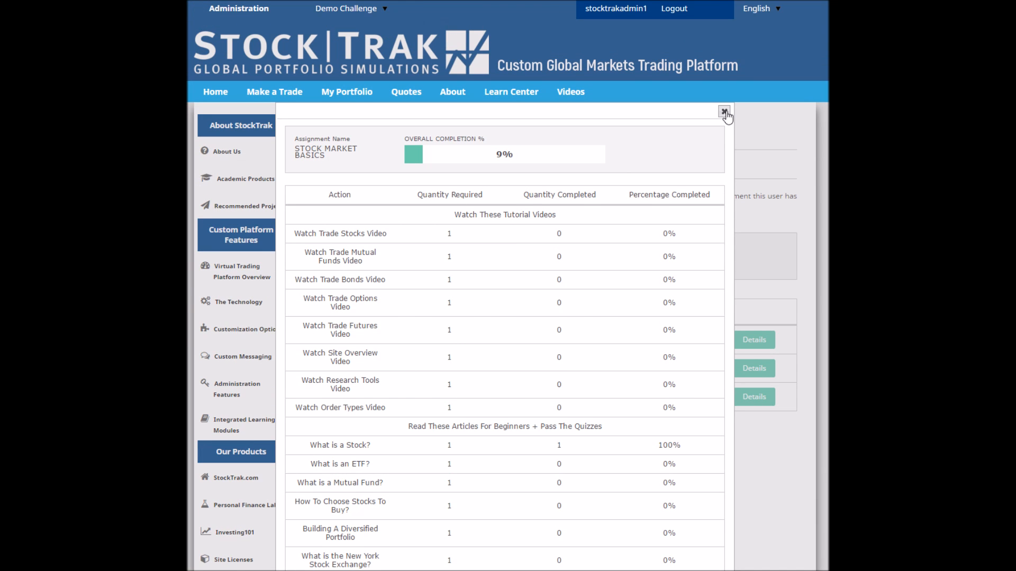
click(724, 113)
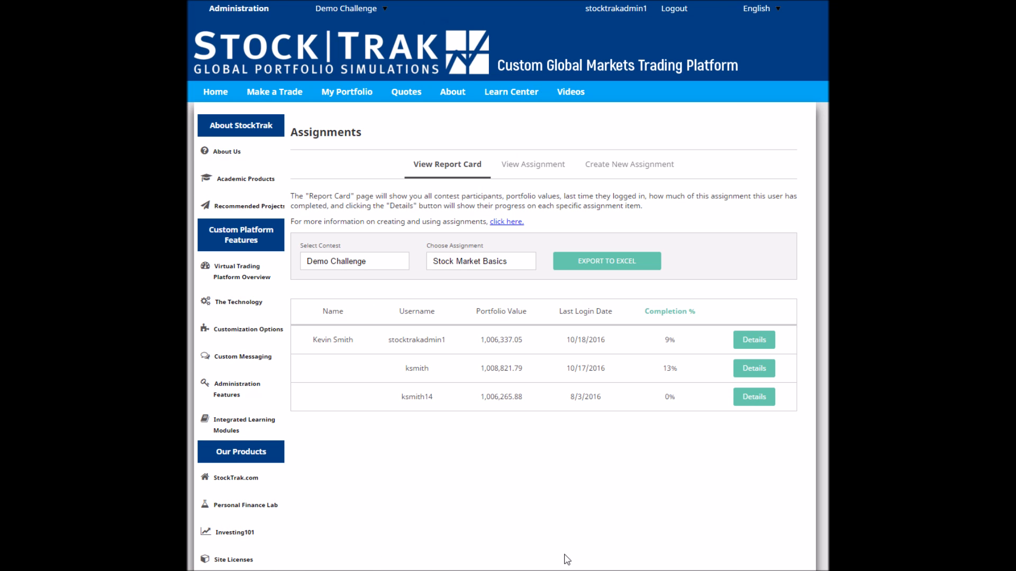